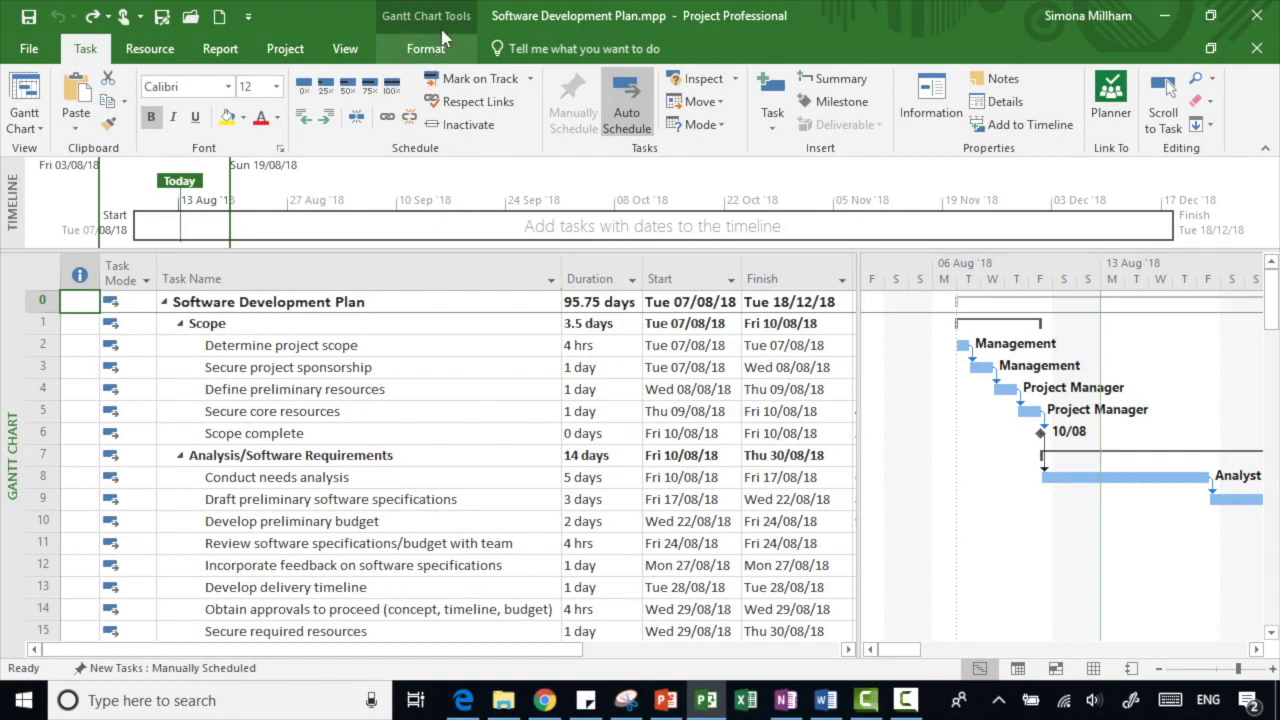
Turn on Outline Number so tasks read 1 Scope, 1.1, 2.1, then select Define preliminary resources
left_click(458, 52)
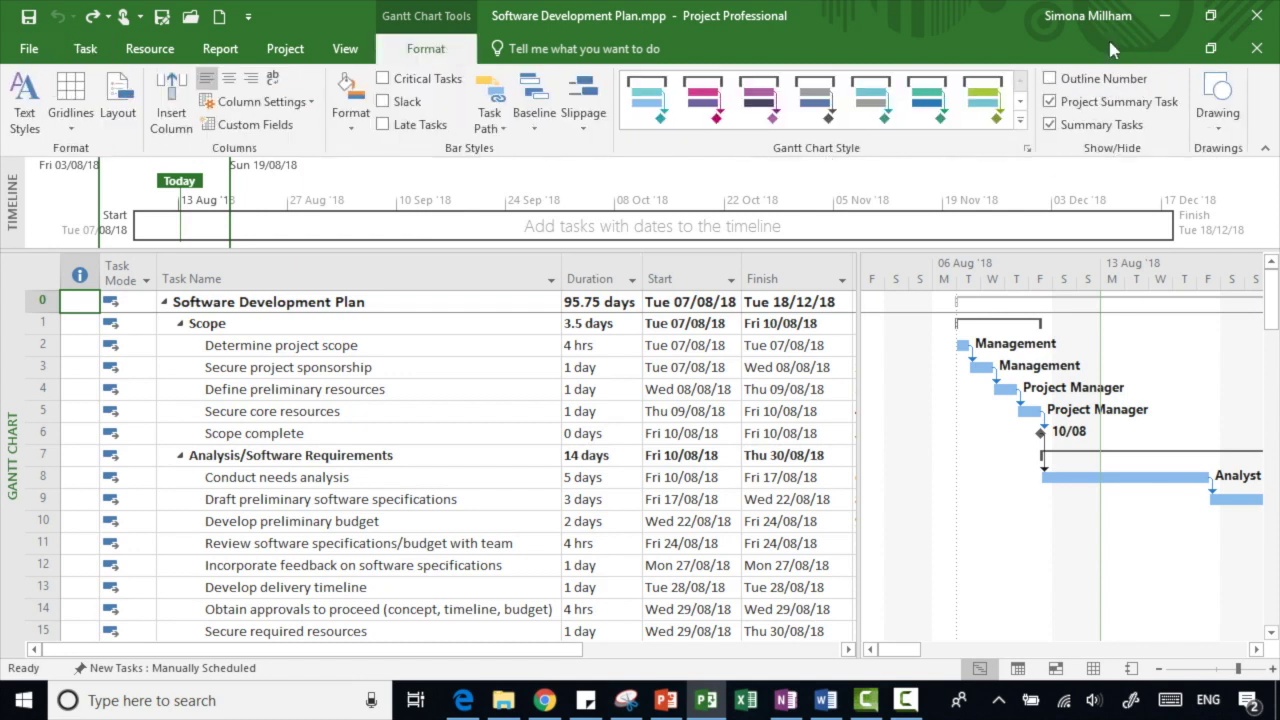
left_click(1050, 79)
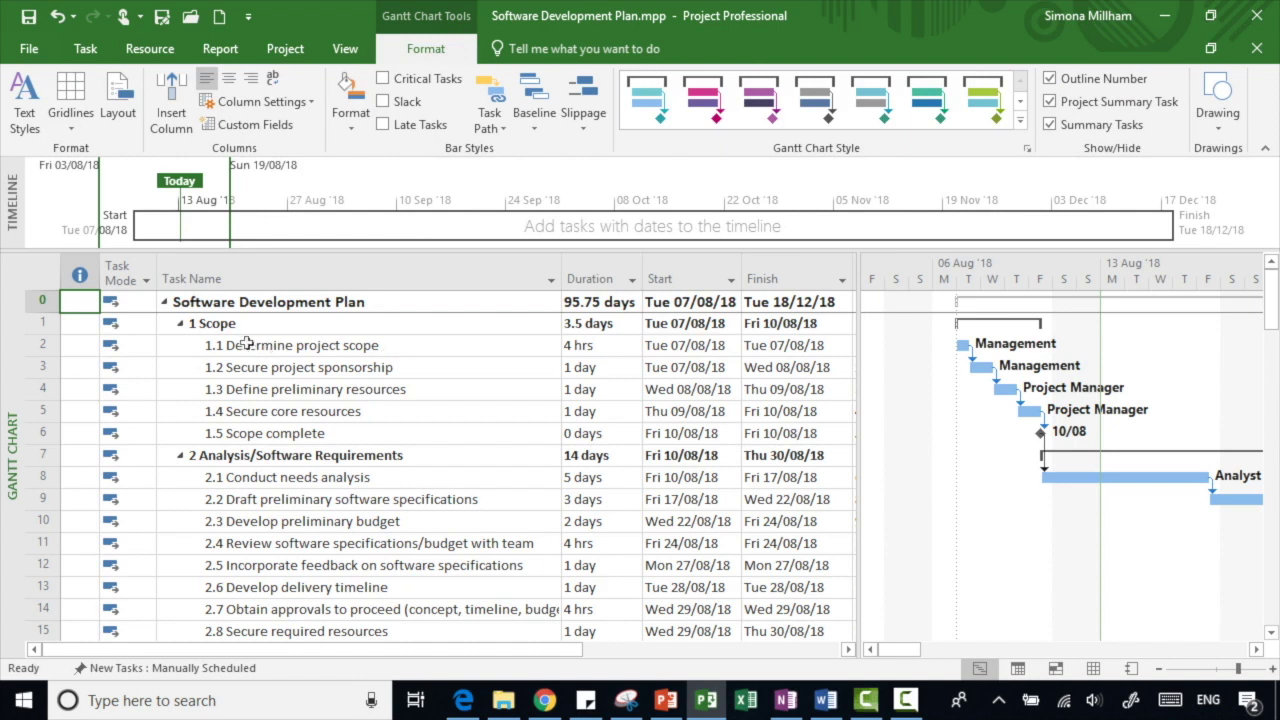
scroll(348, 520, "down", 3)
scroll(350, 522, "down", 4)
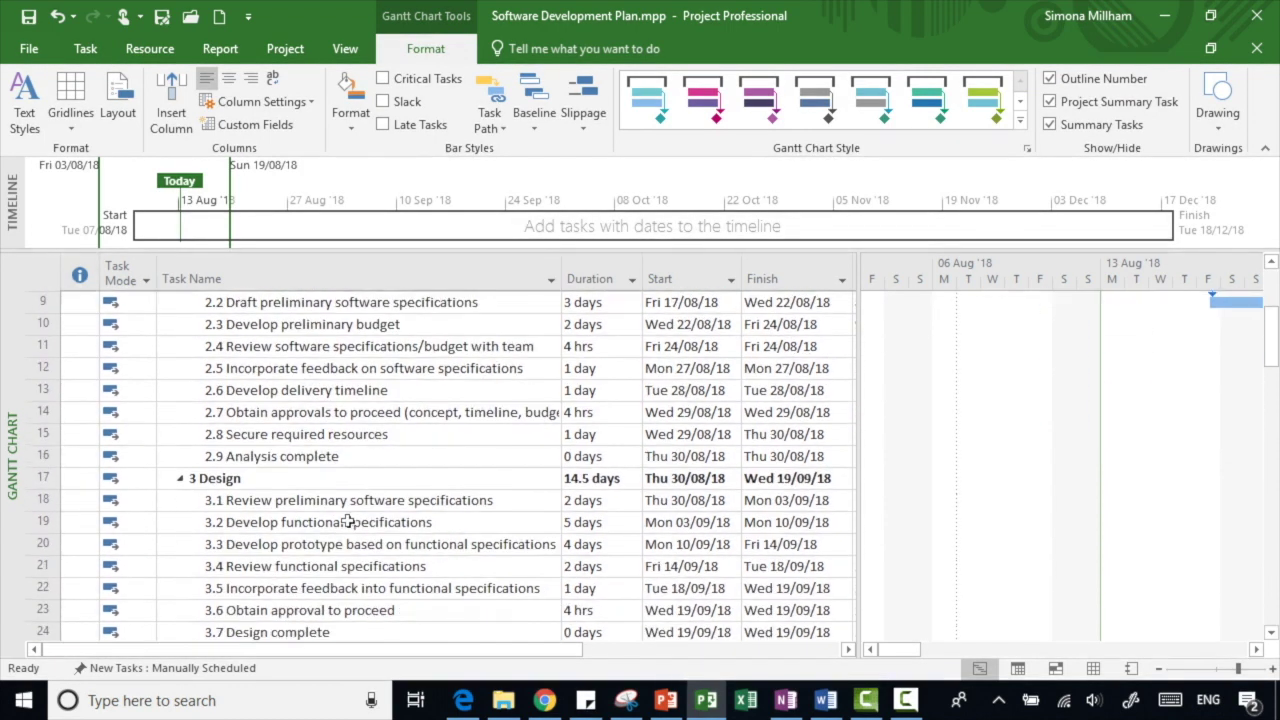
scroll(343, 526, "up", 8)
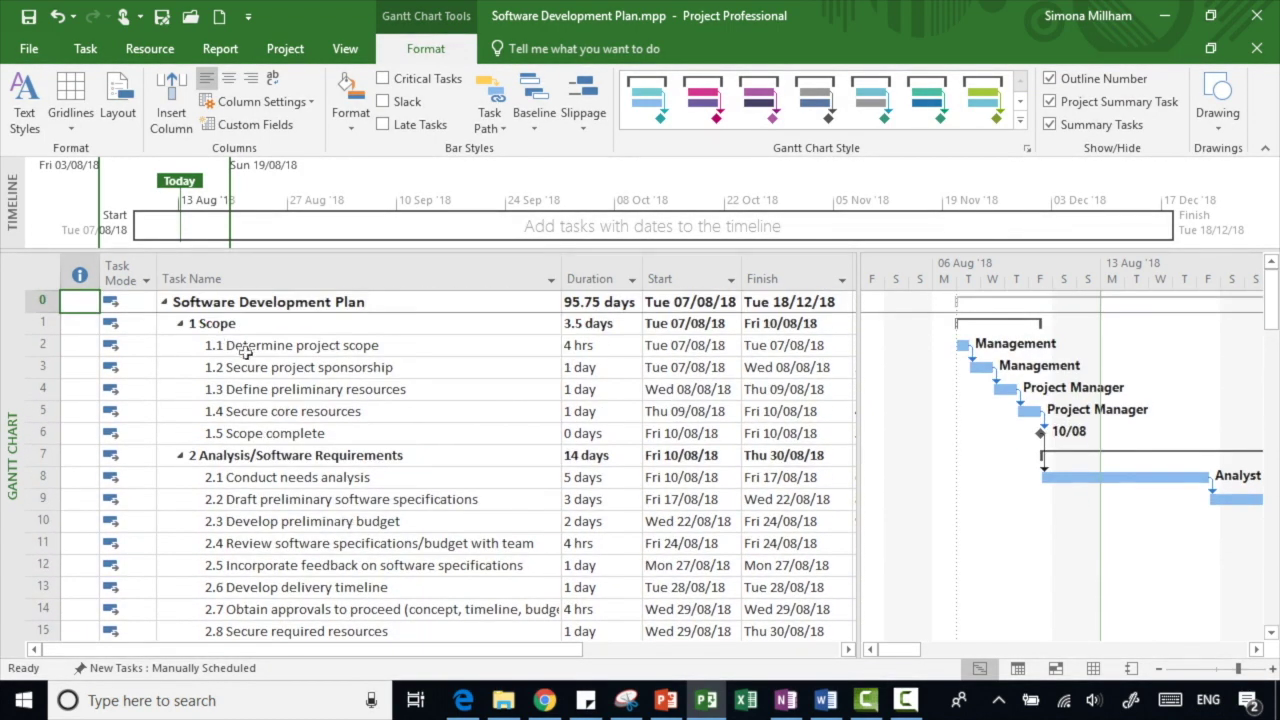
left_click(376, 389)
Insert a new task above Define preliminary resources and indent Secure core resources beneath it
left_click(85, 48)
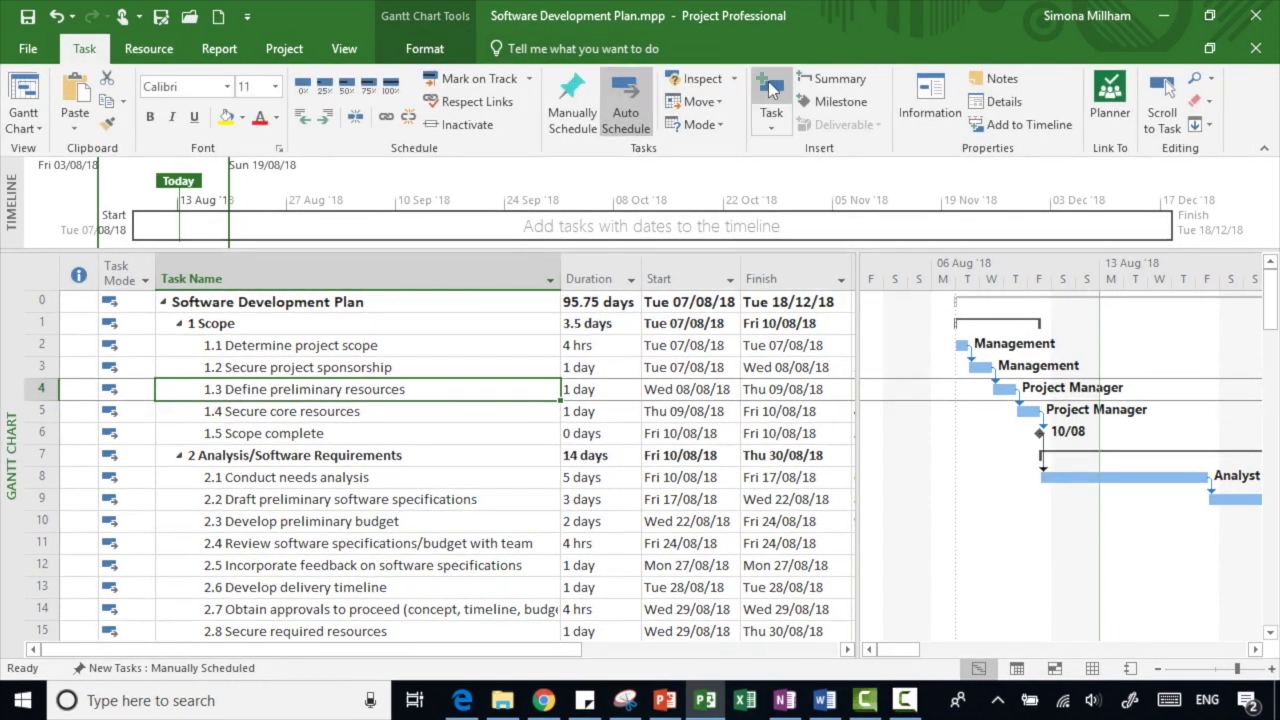
left_click(771, 90)
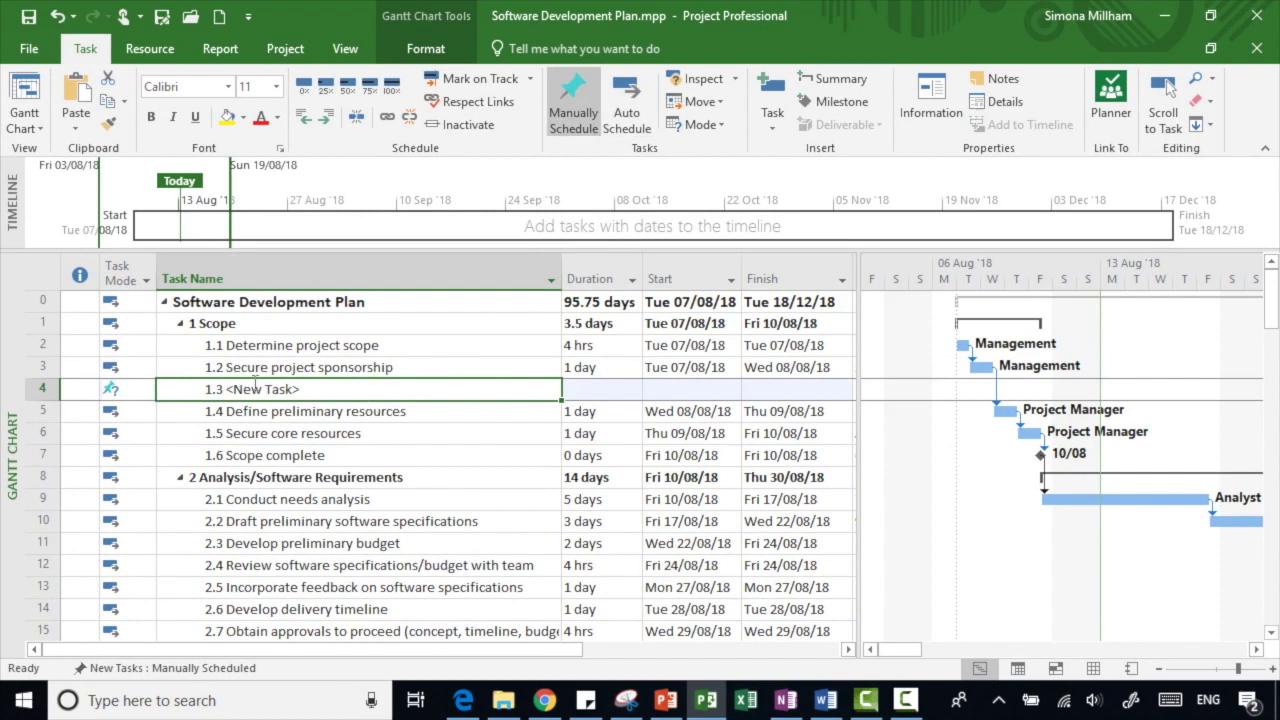
left_click(262, 433)
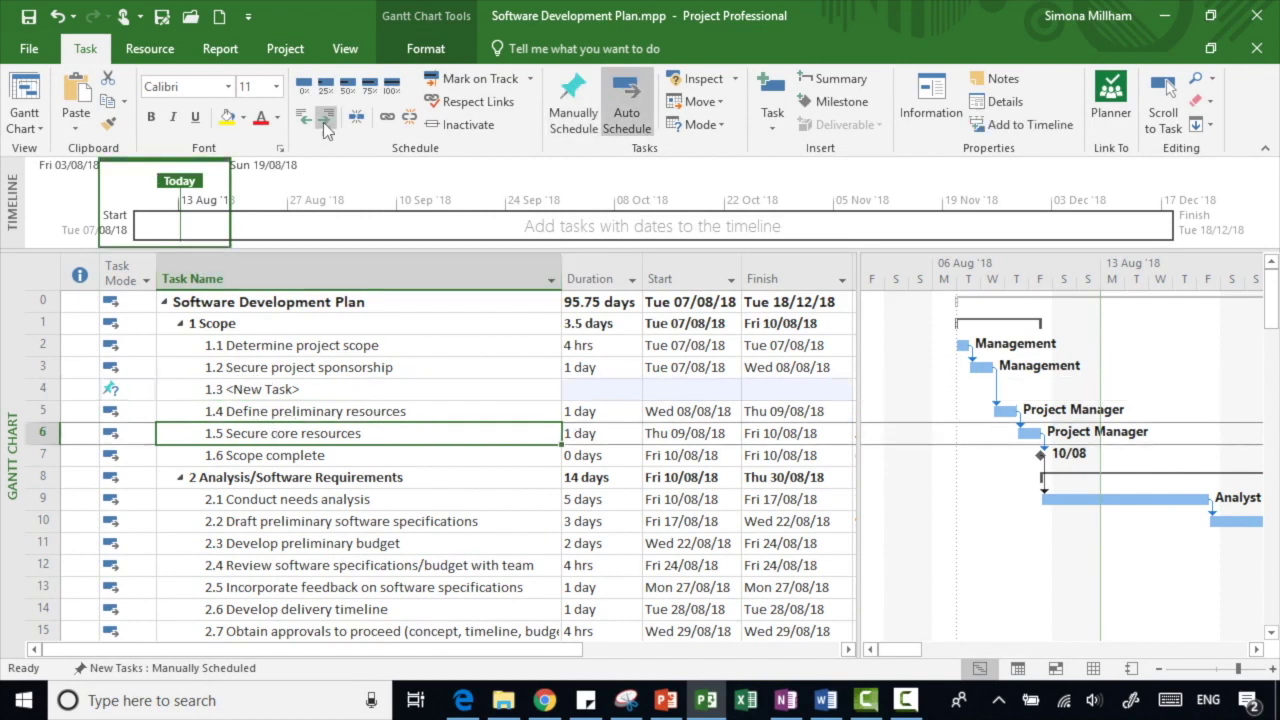
left_click(323, 120)
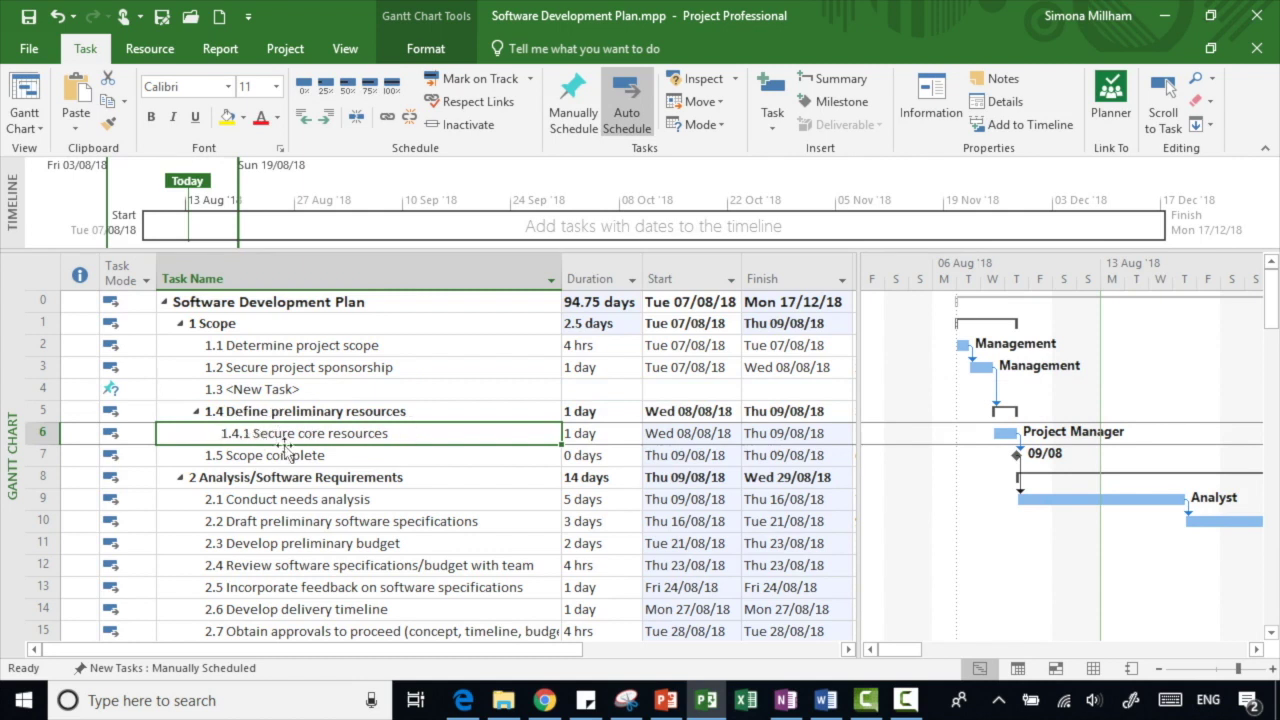
Move the Scope complete row up directly below Determine project scope, making it 1.2
left_click(68, 455)
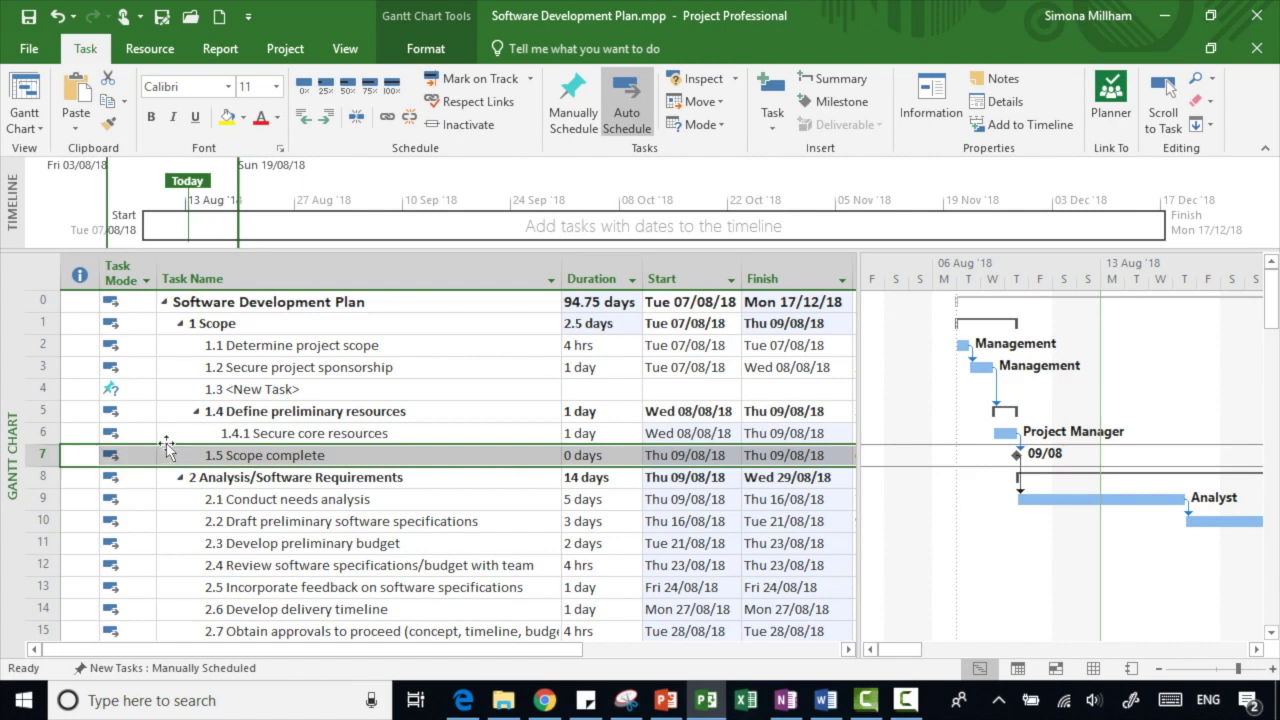
left_click_drag(166, 447, 170, 370)
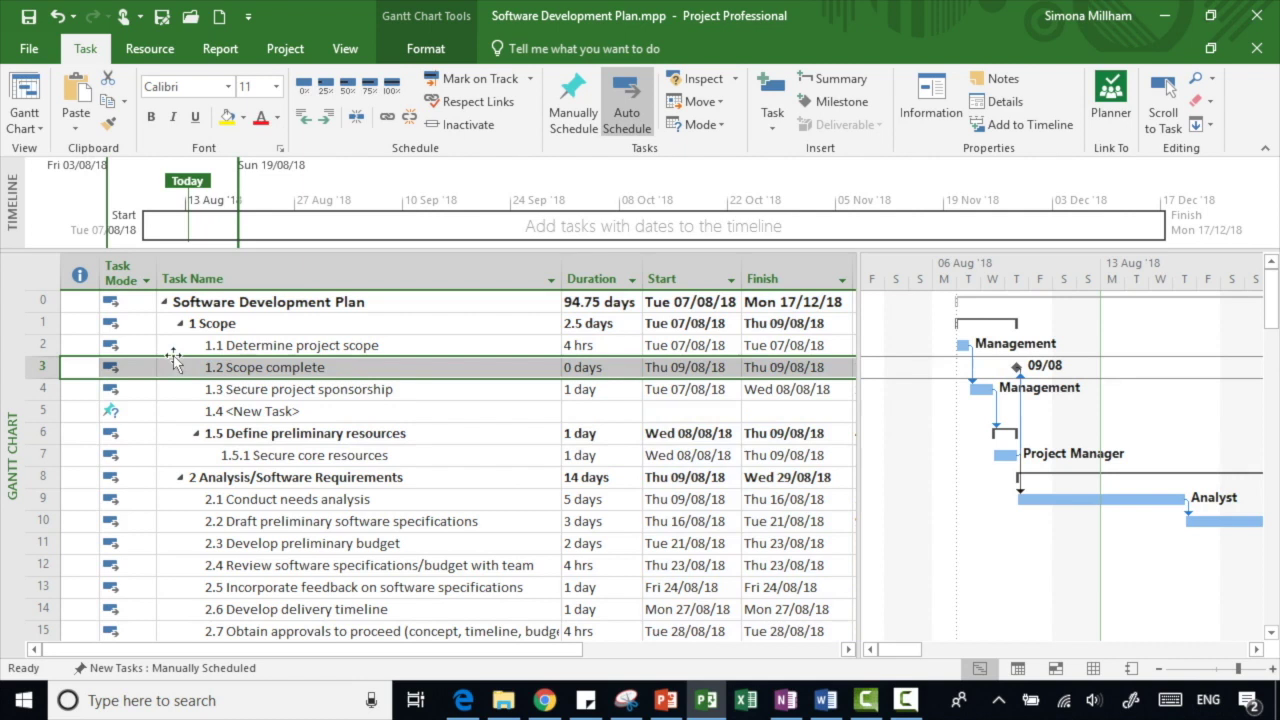
left_click(232, 367)
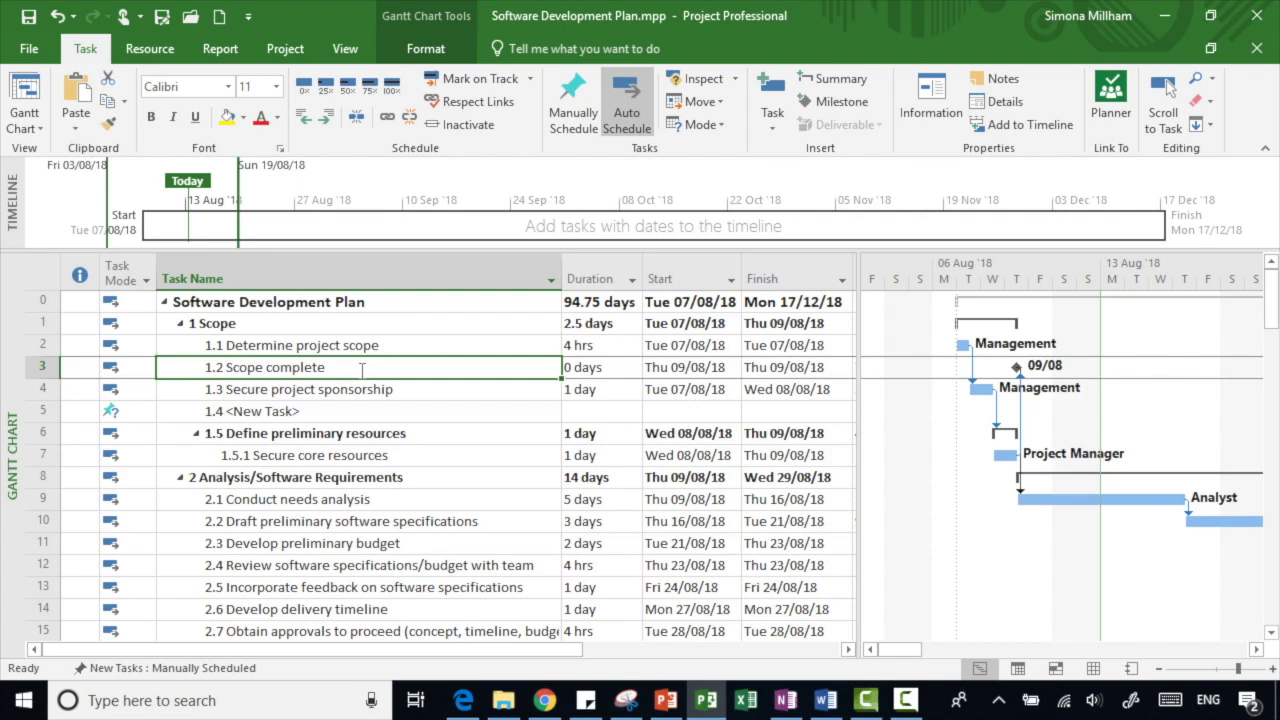
Undo the last four actions back through Show Numbering from the Undo list
left_click(425, 48)
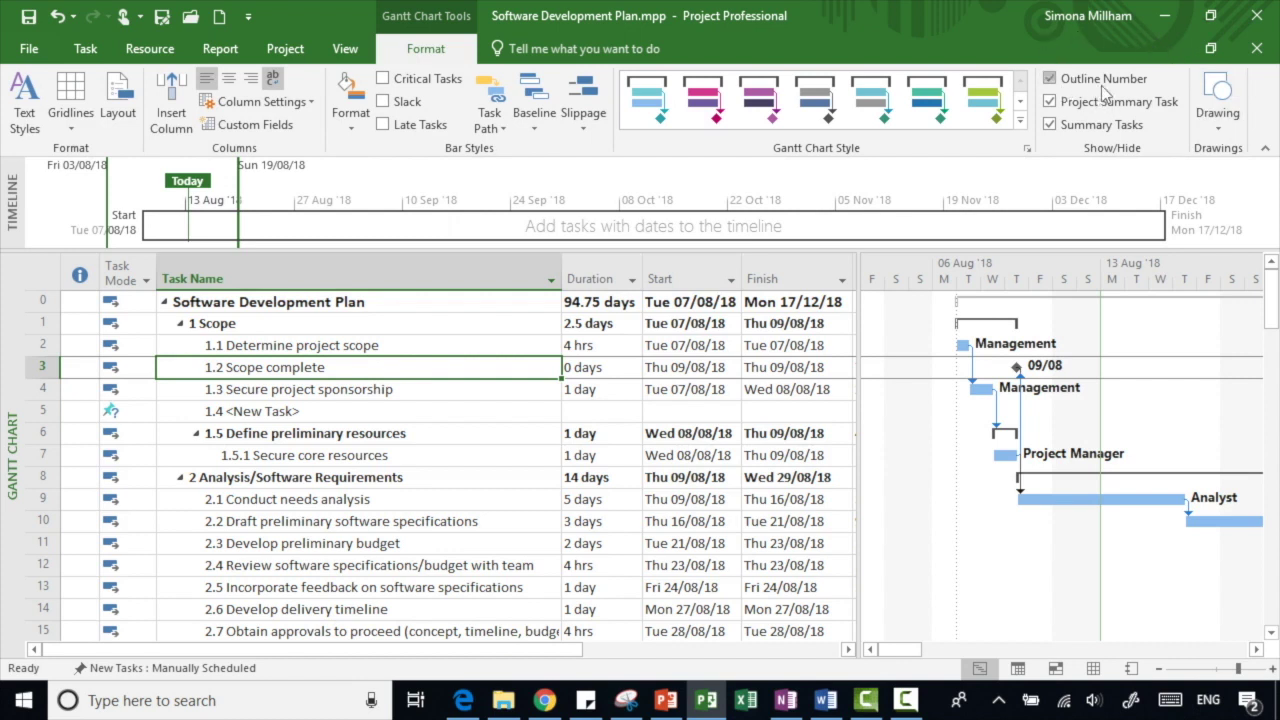
left_click(76, 18)
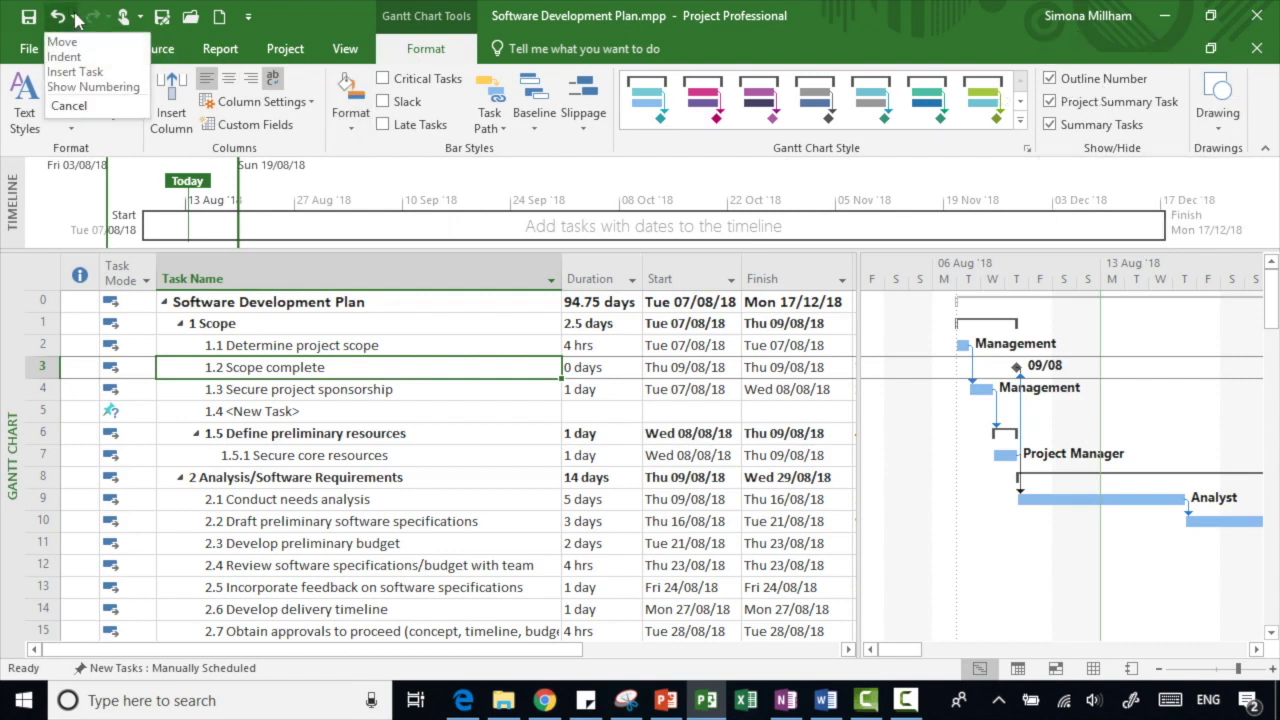
left_click(115, 93)
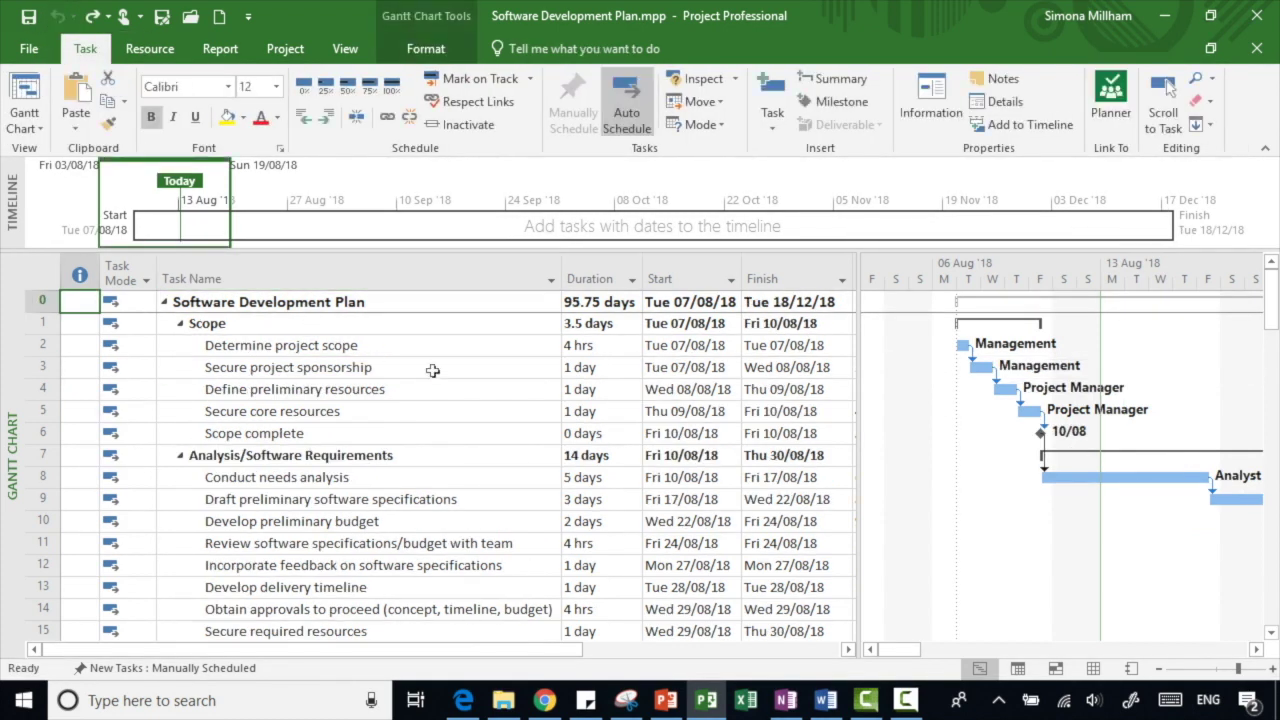
Define the WBS code with project prefix SDP and level 1 as Numbers (ordered)
left_click(289, 57)
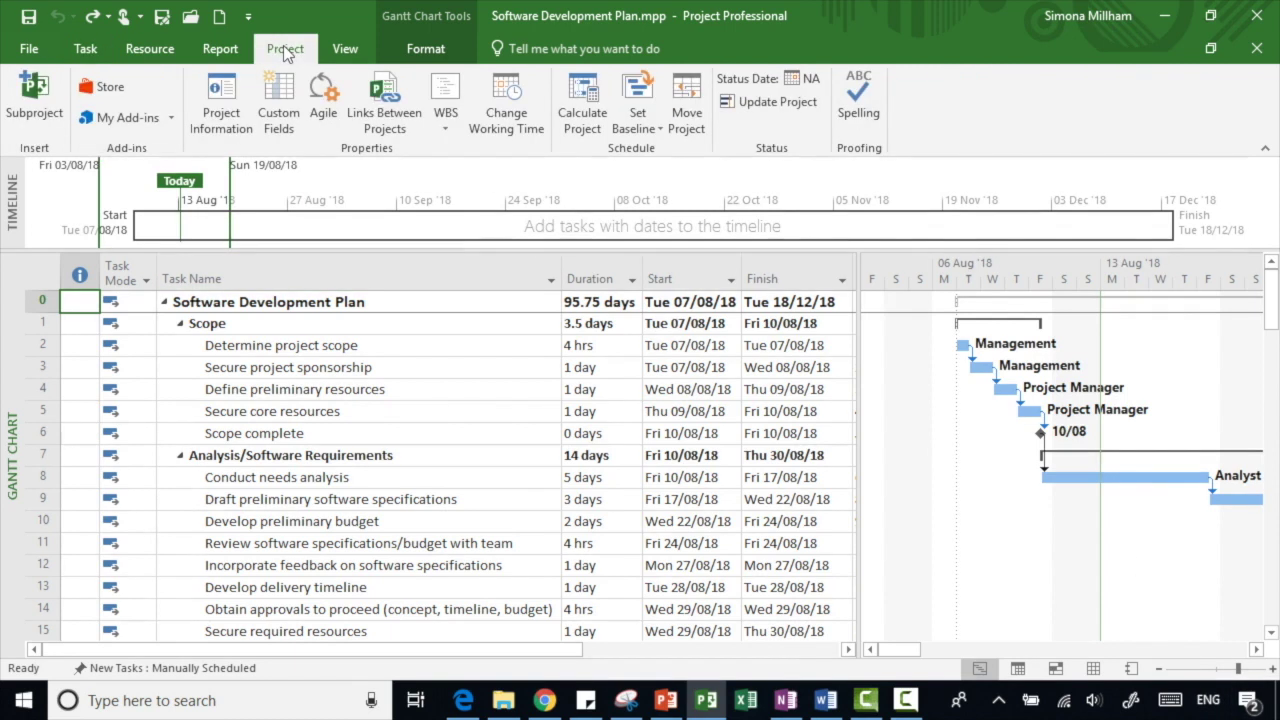
left_click(449, 116)
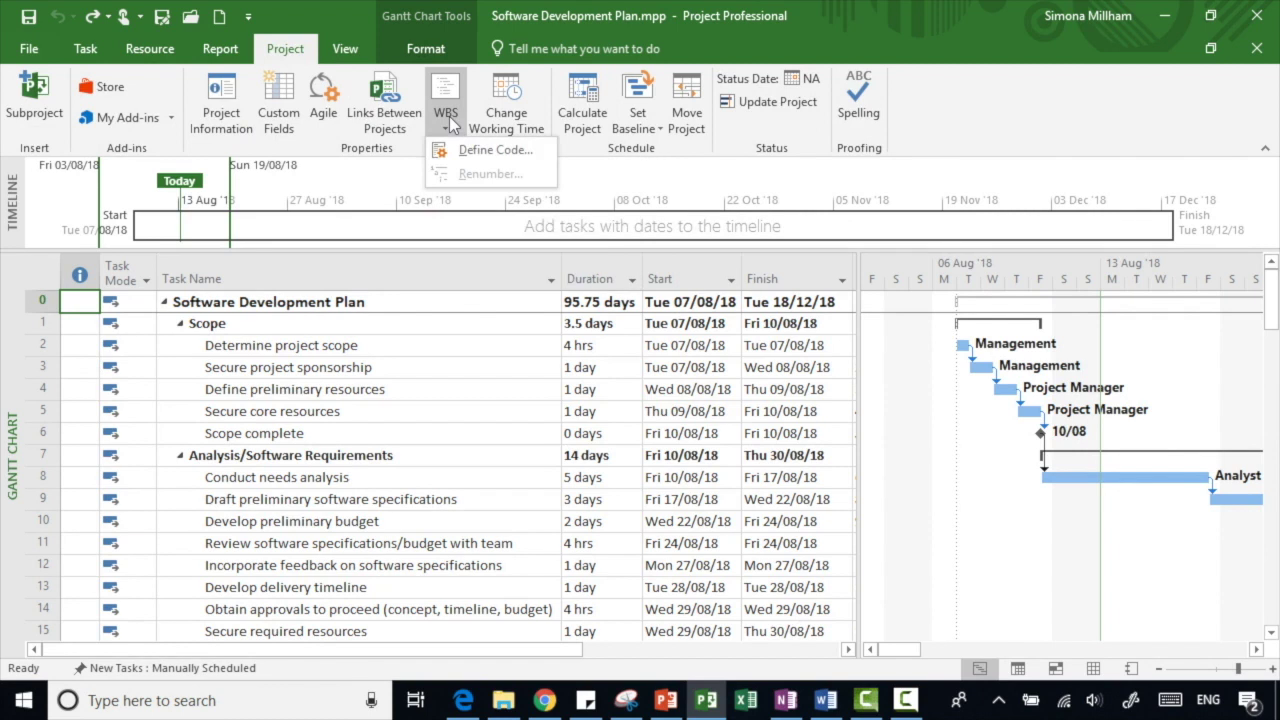
left_click(545, 150)
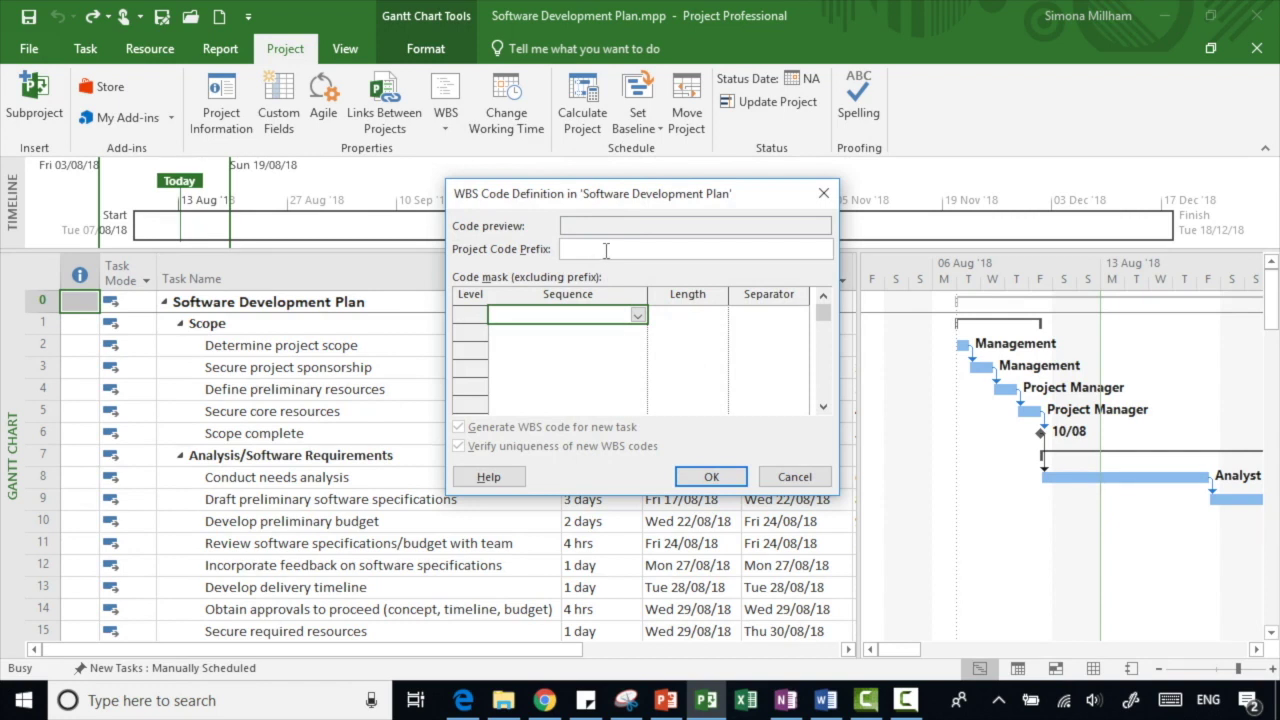
left_click(605, 250)
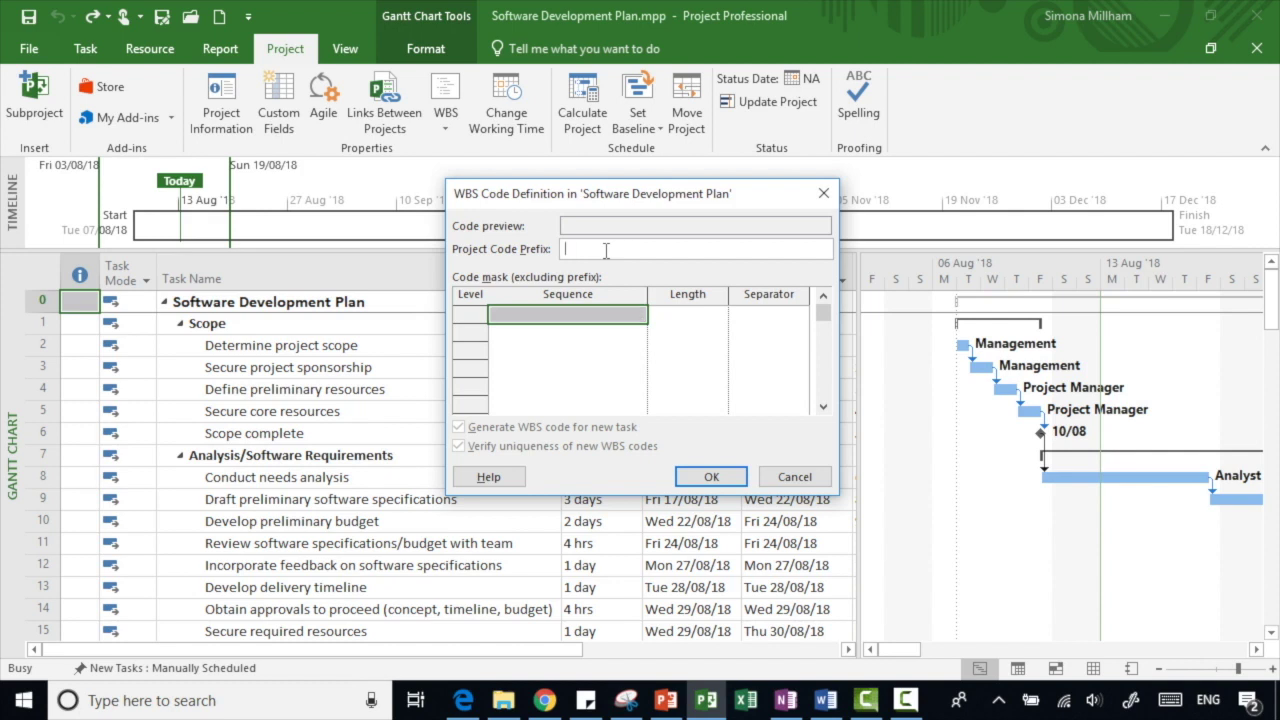
type("SDP")
left_click(520, 316)
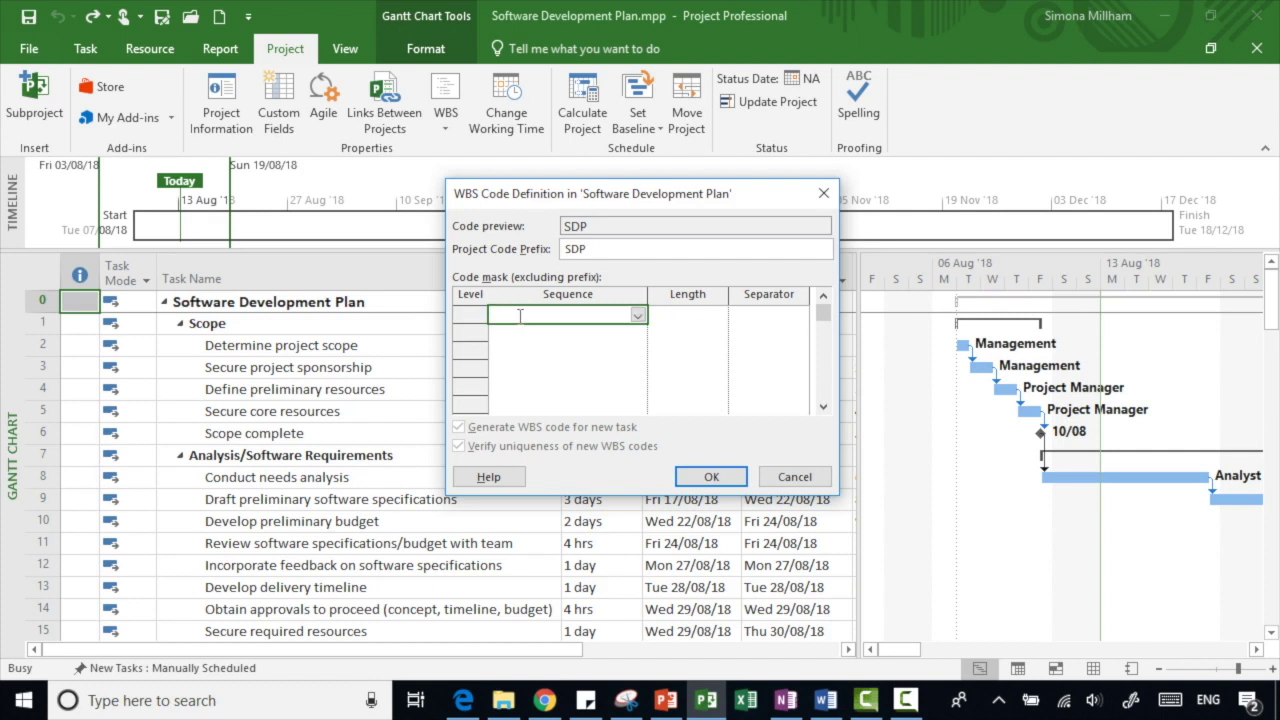
left_click(637, 317)
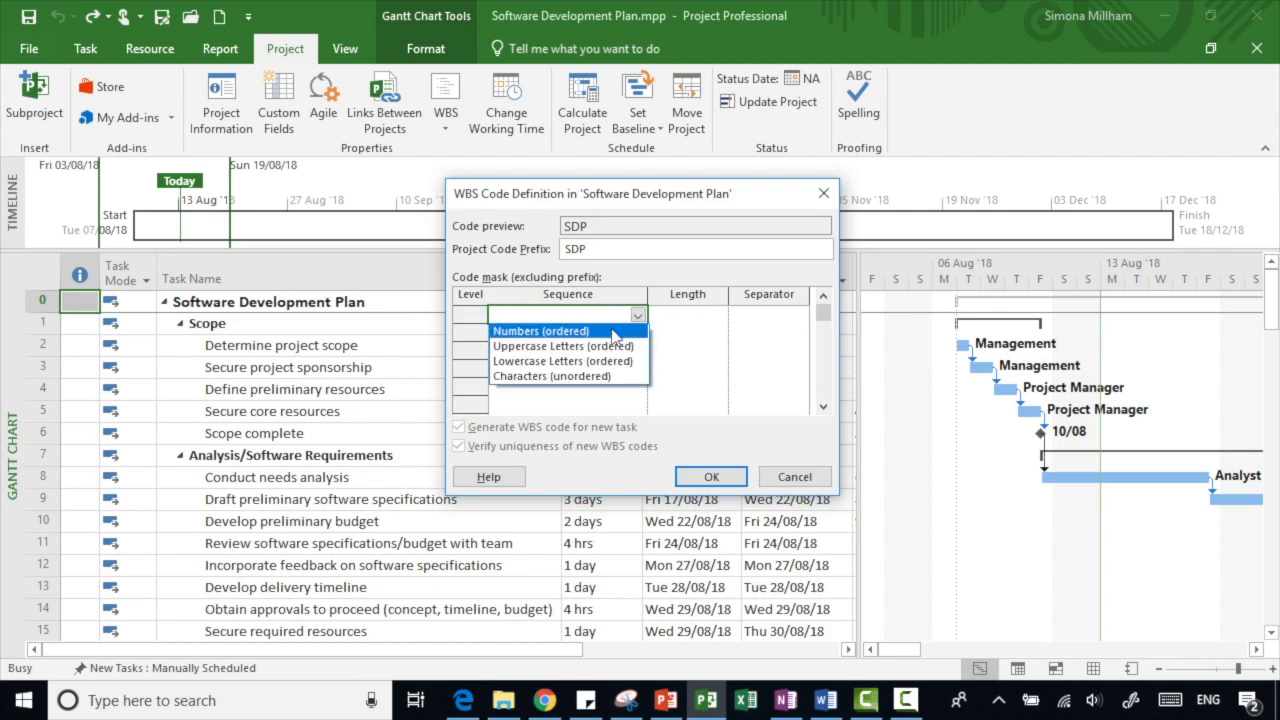
left_click(612, 332)
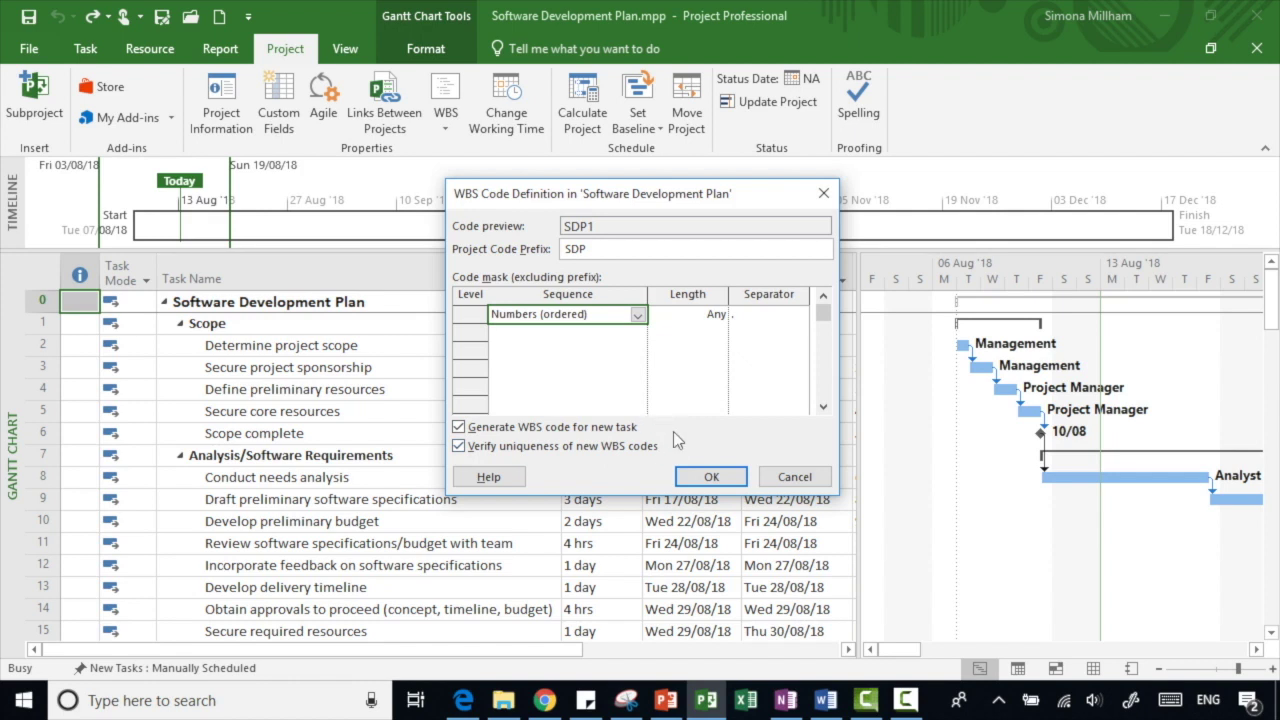
left_click(711, 477)
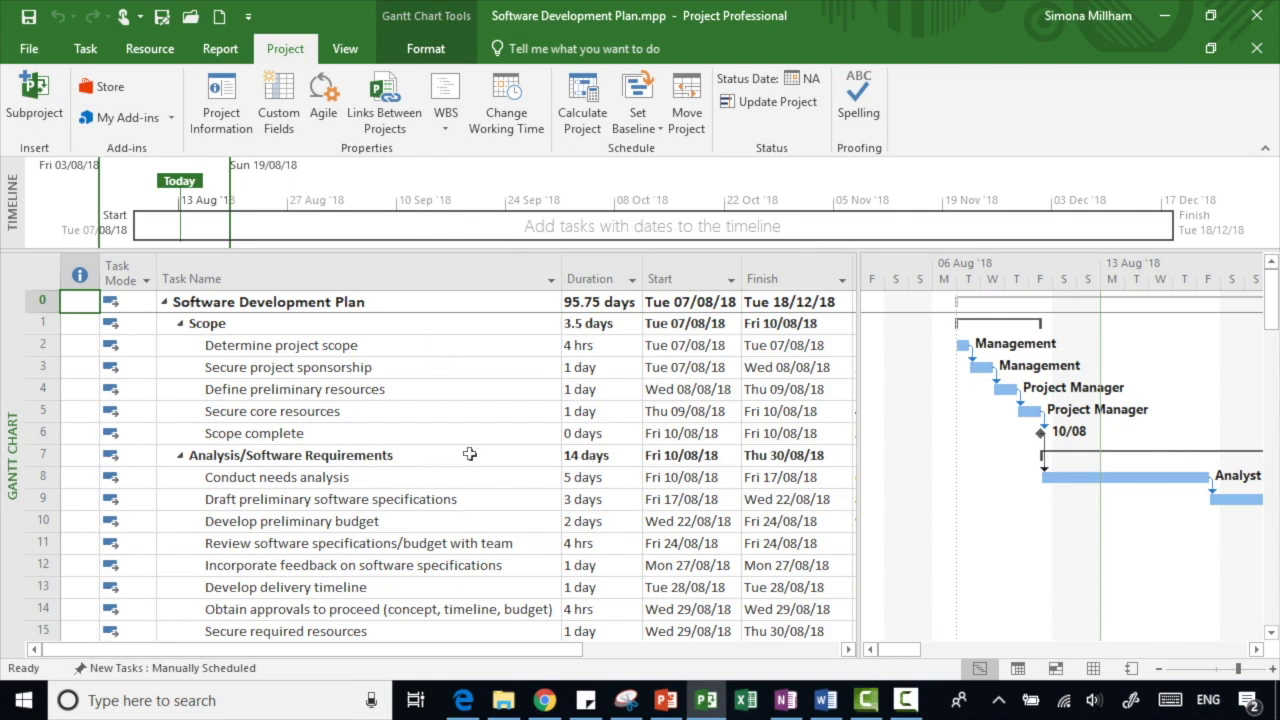
right_click(427, 266)
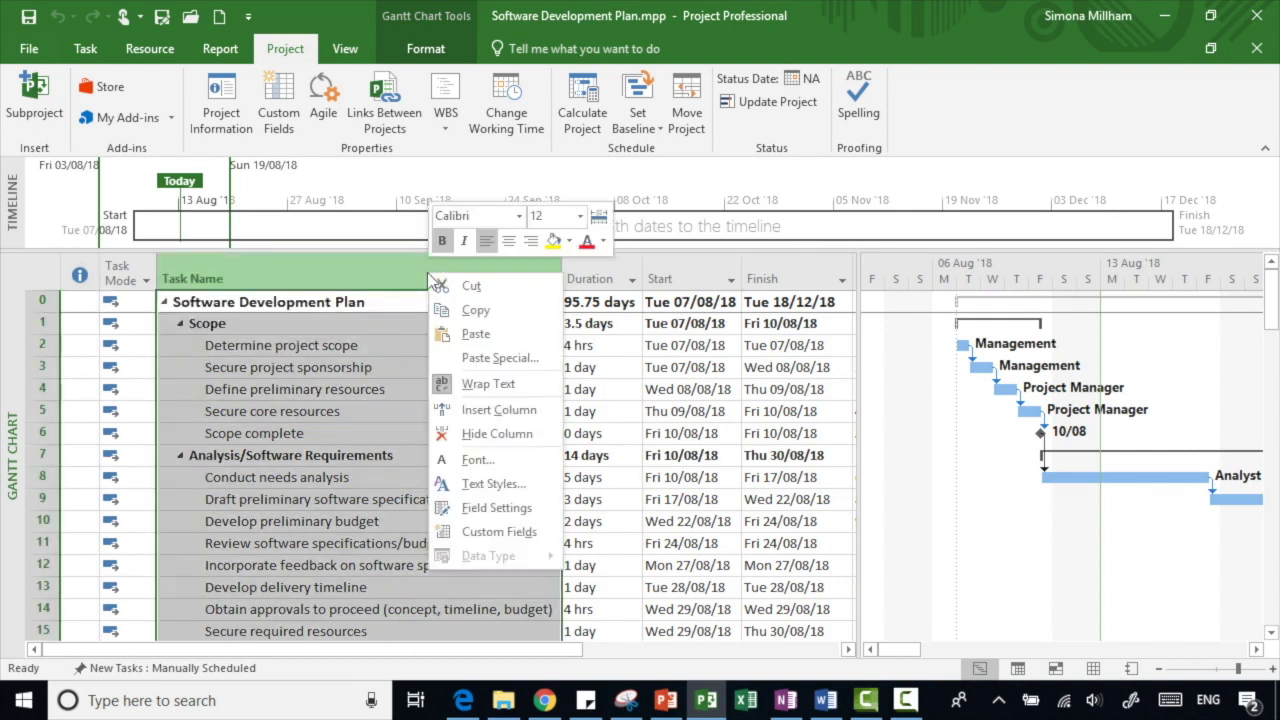
left_click(499, 410)
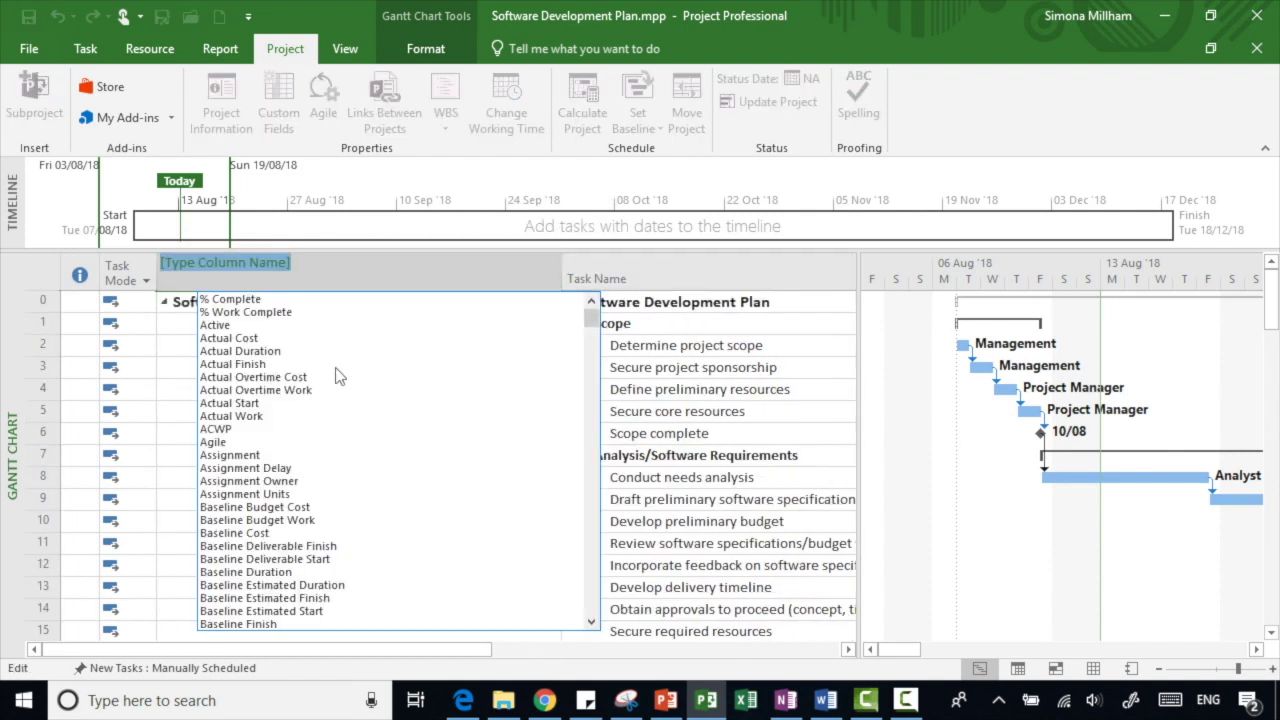
type("wb")
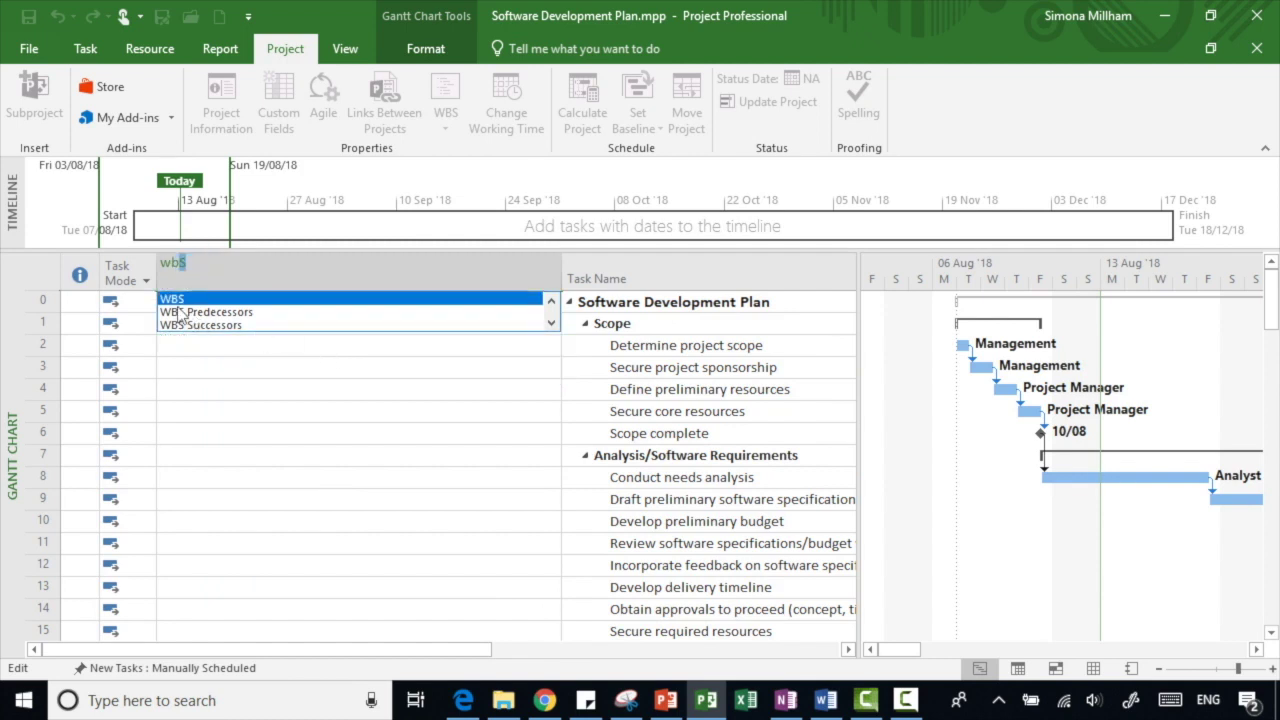
key("Return")
left_click(572, 260)
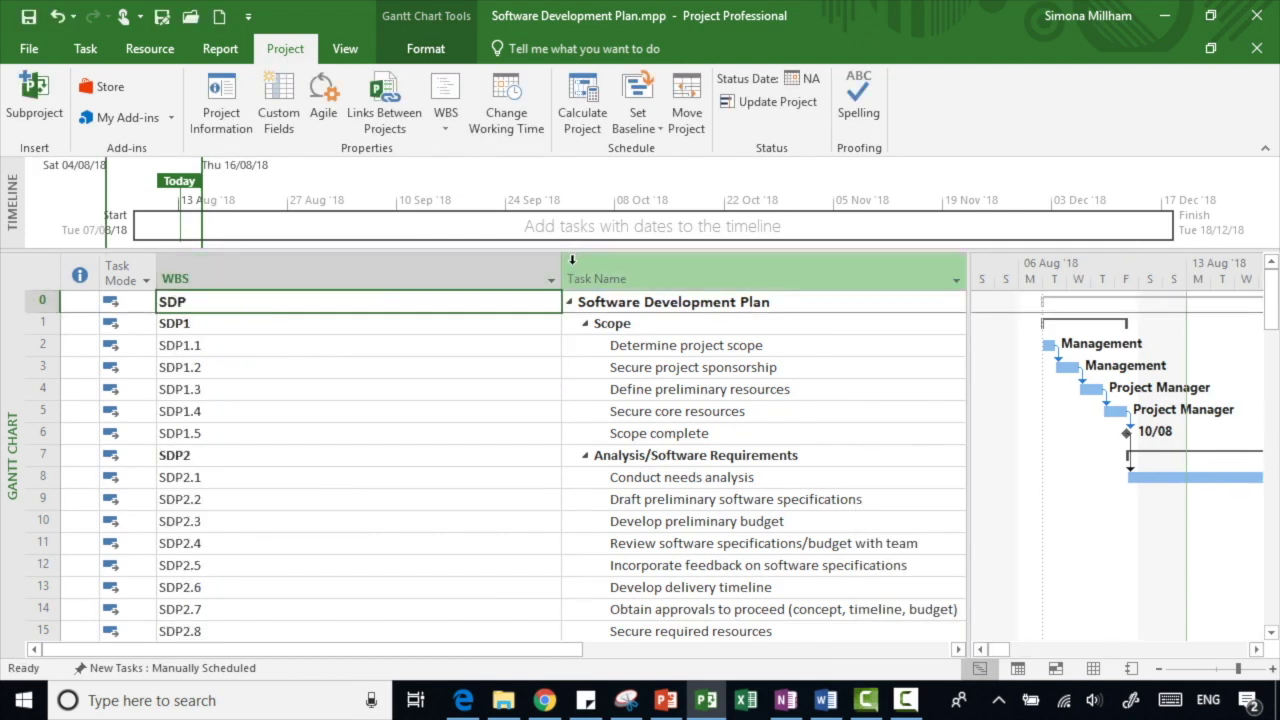
double_click(563, 265)
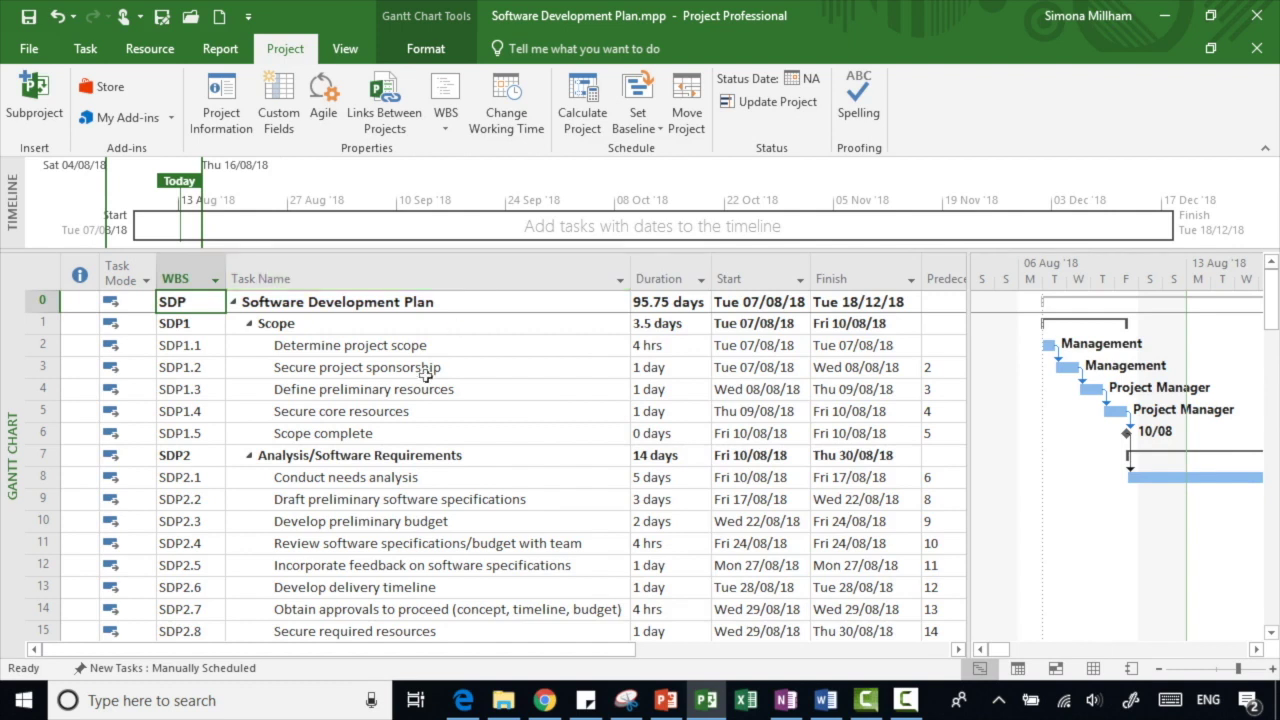
left_click(206, 330)
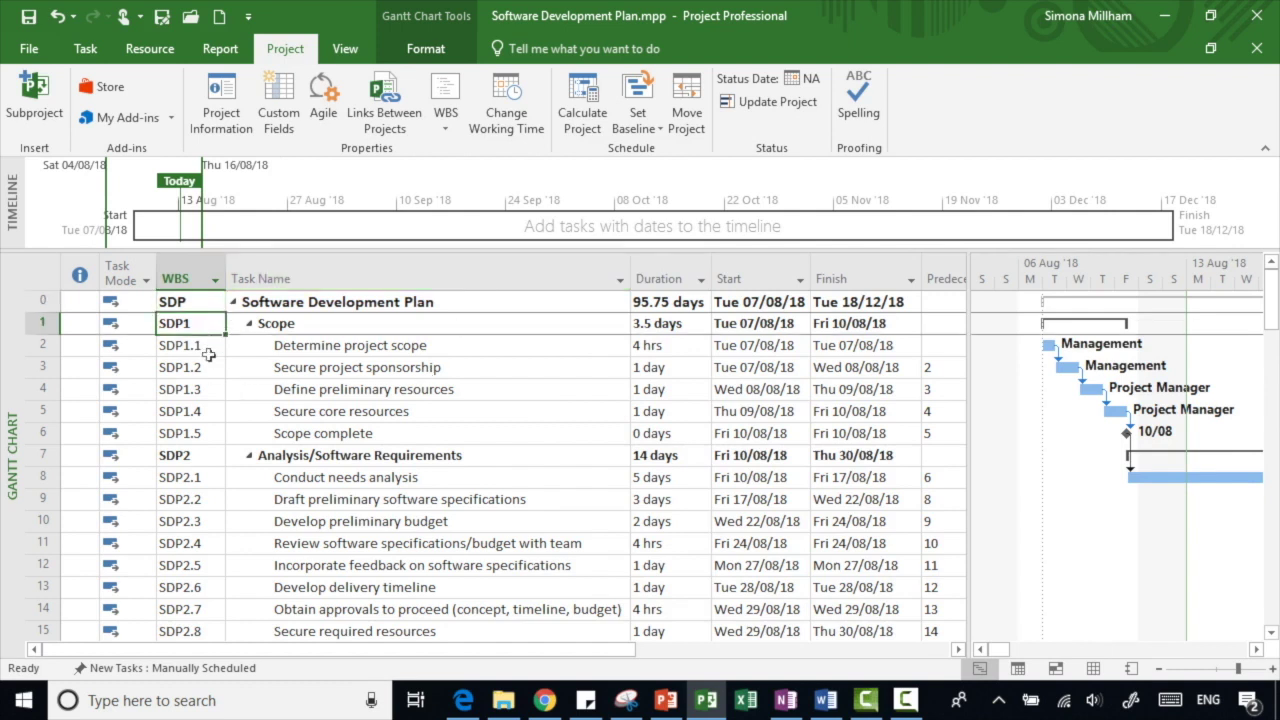
left_click(208, 354)
left_click(212, 370)
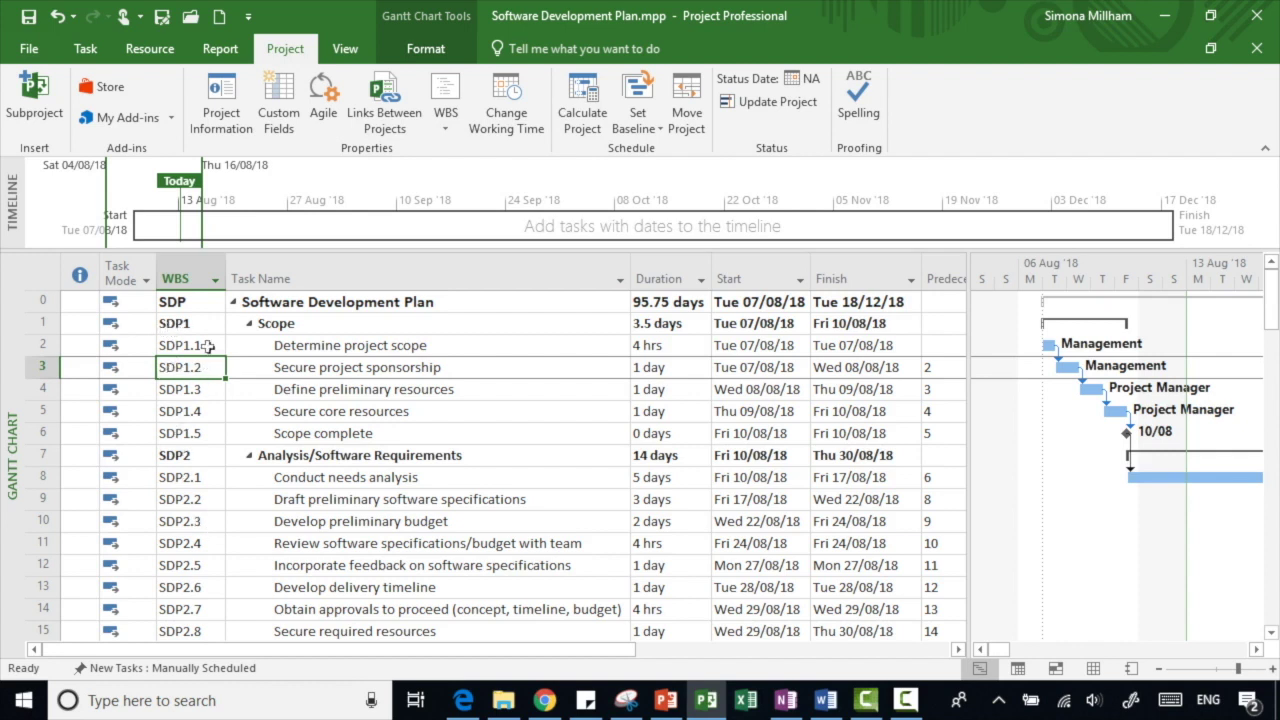
left_click(209, 327)
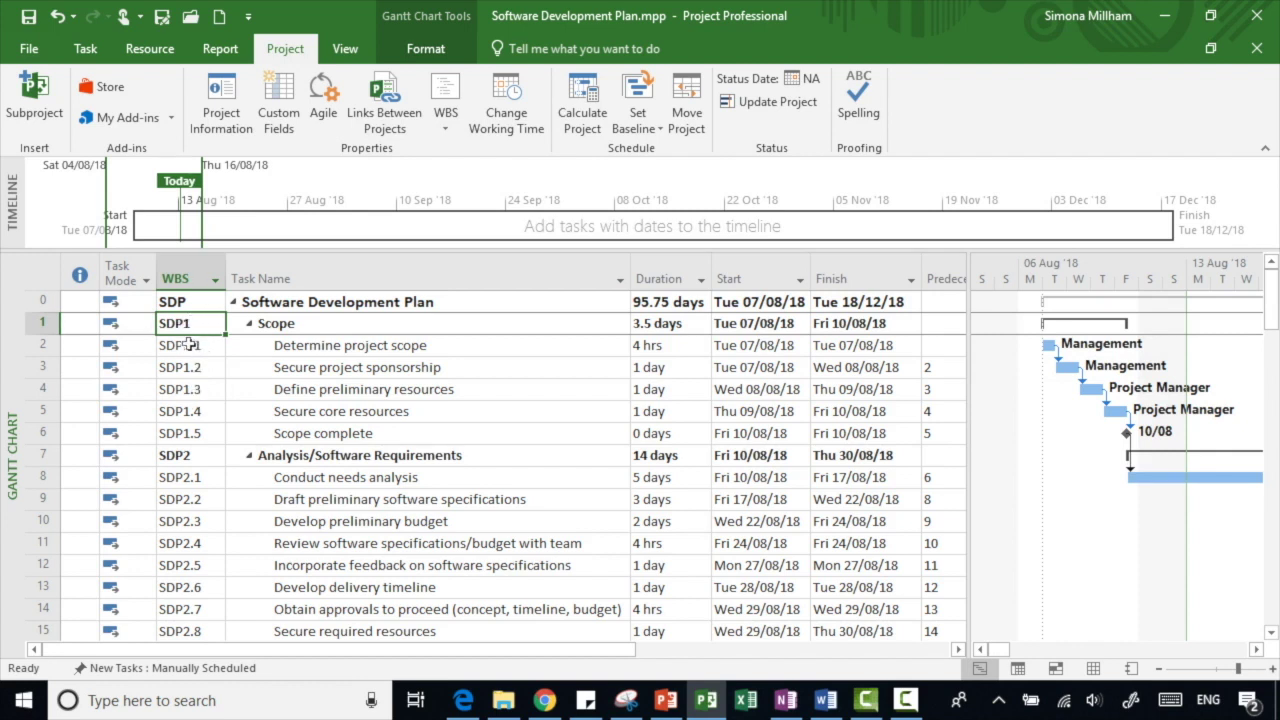
left_click(447, 128)
Clear the SDP project code prefix in WBS Code Definition so codes read 1, 1.1
left_click(533, 151)
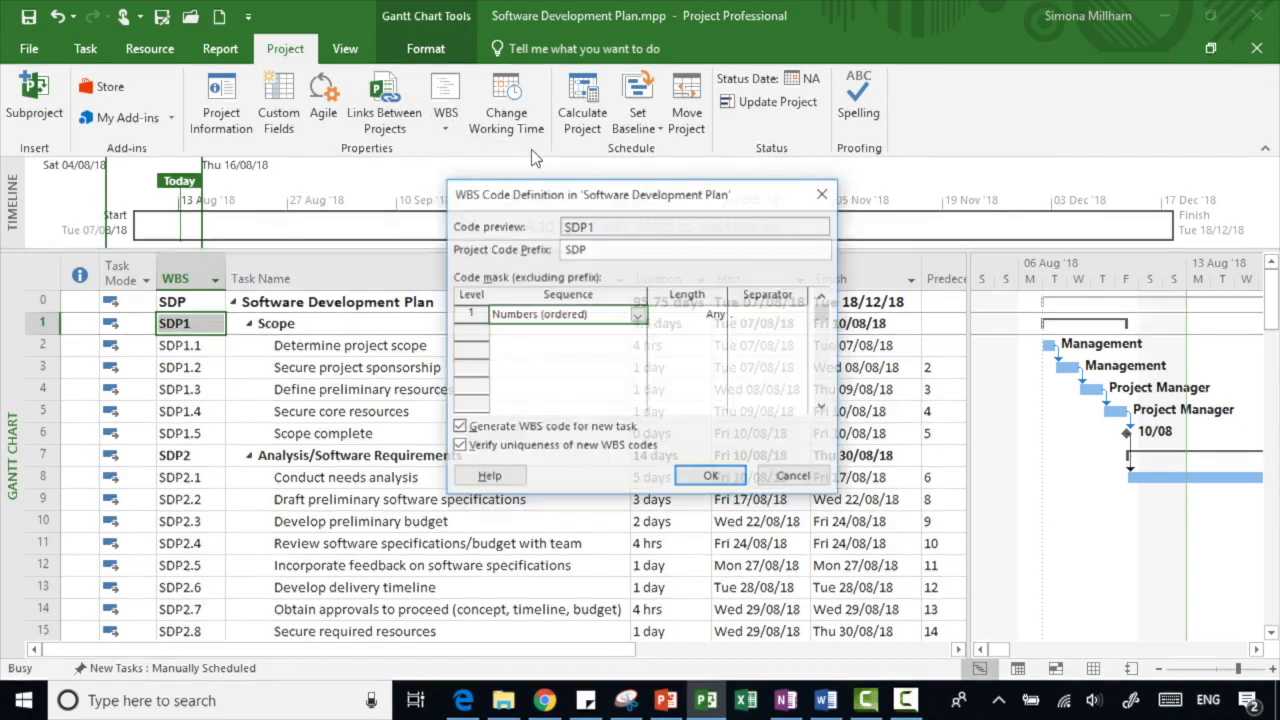
double_click(600, 251)
key("BackSpace")
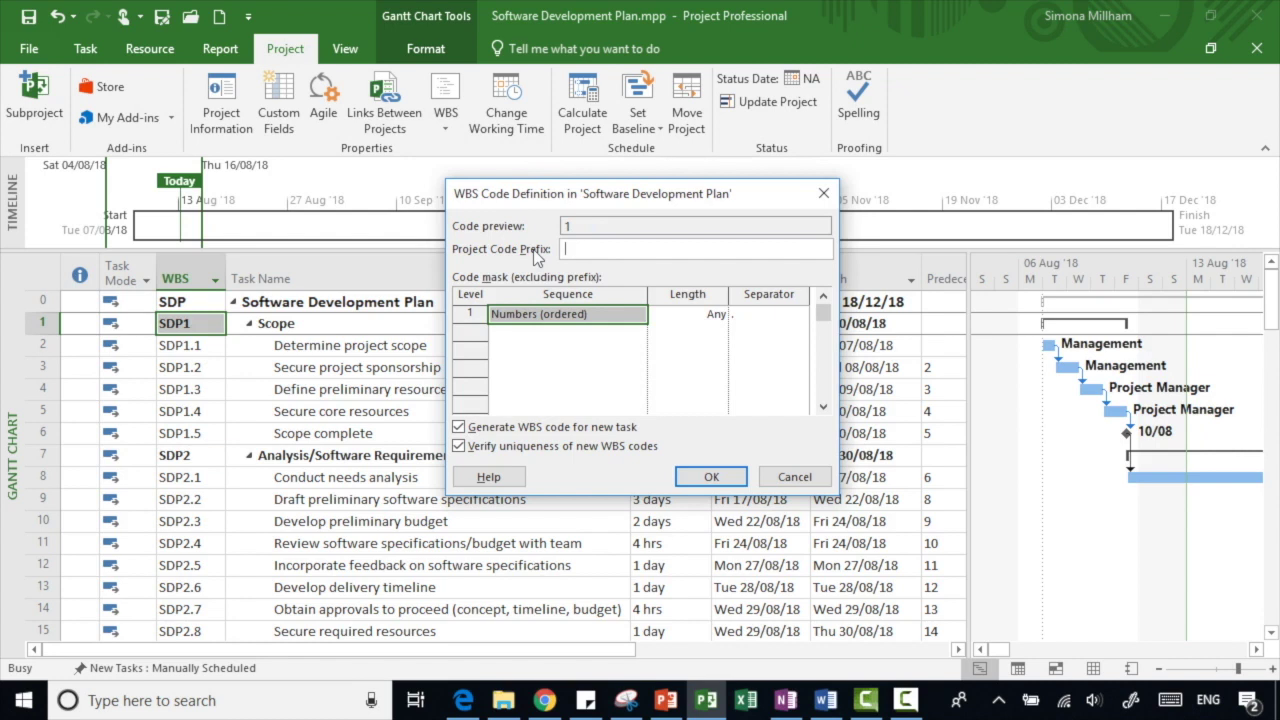
left_click(711, 476)
Check the WBS options without changing anything, then select the Scope complete task
left_click(199, 394)
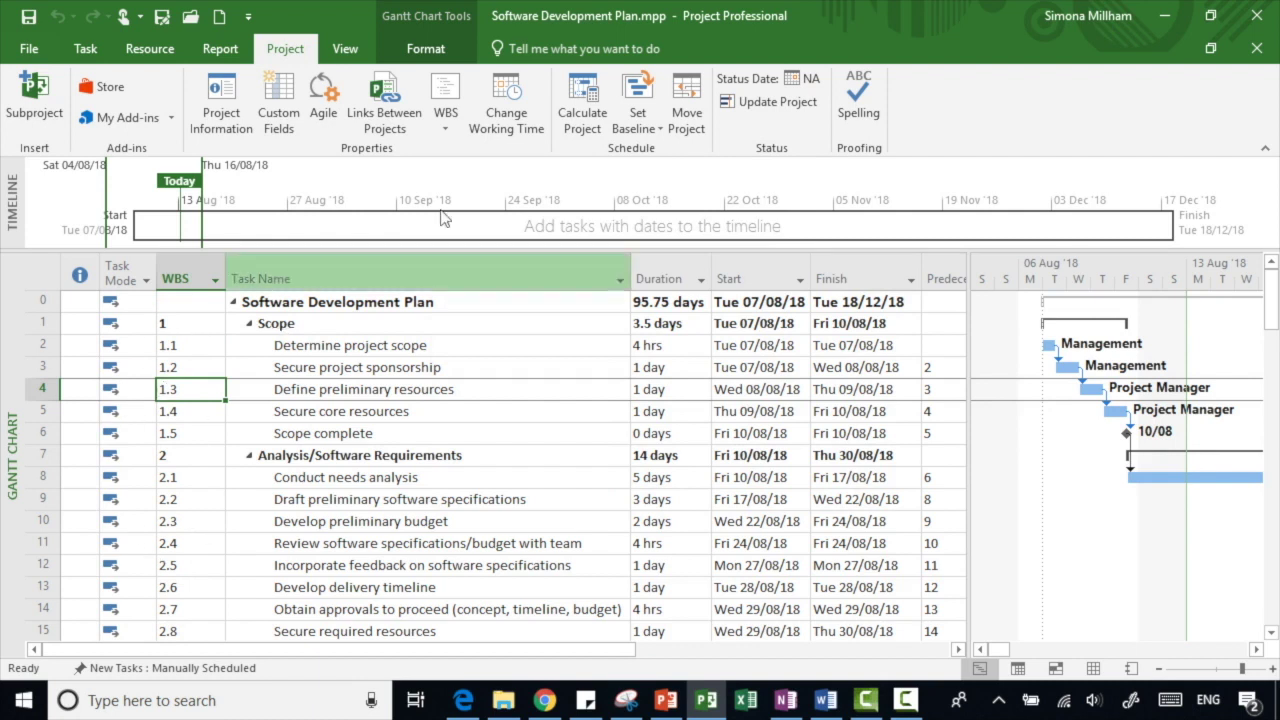
left_click(453, 122)
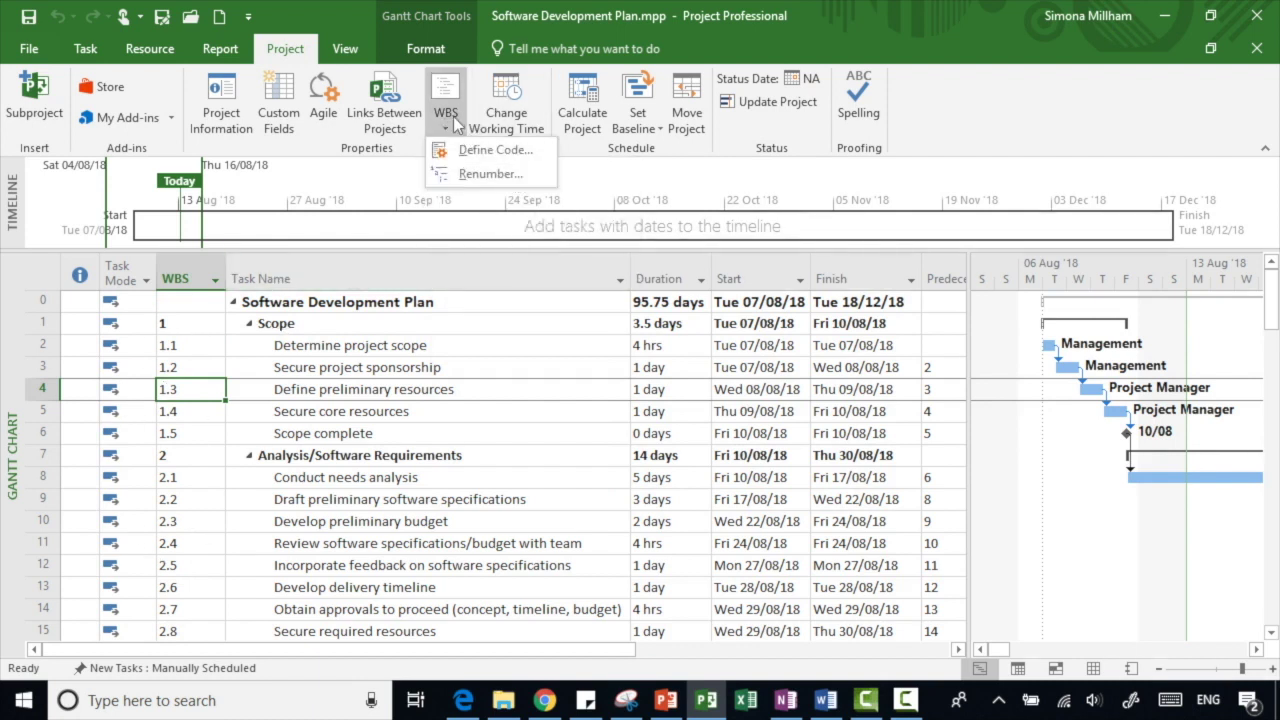
left_click(453, 116)
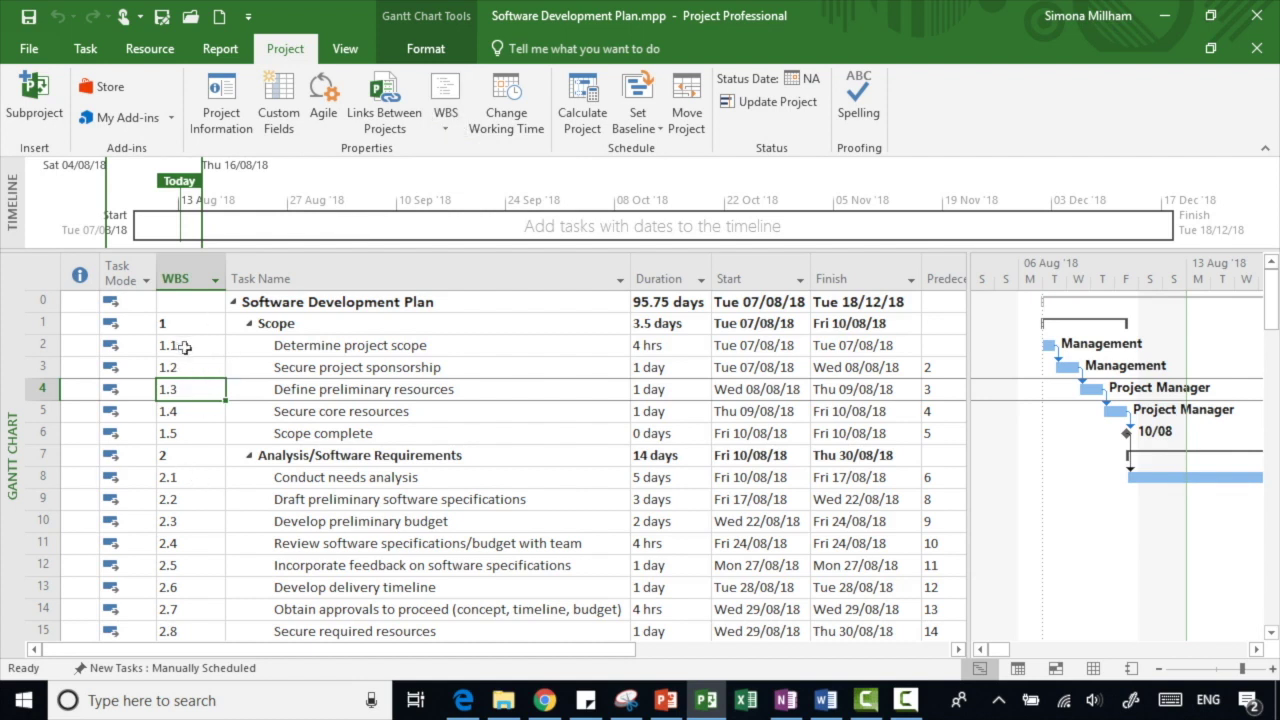
left_click(466, 434)
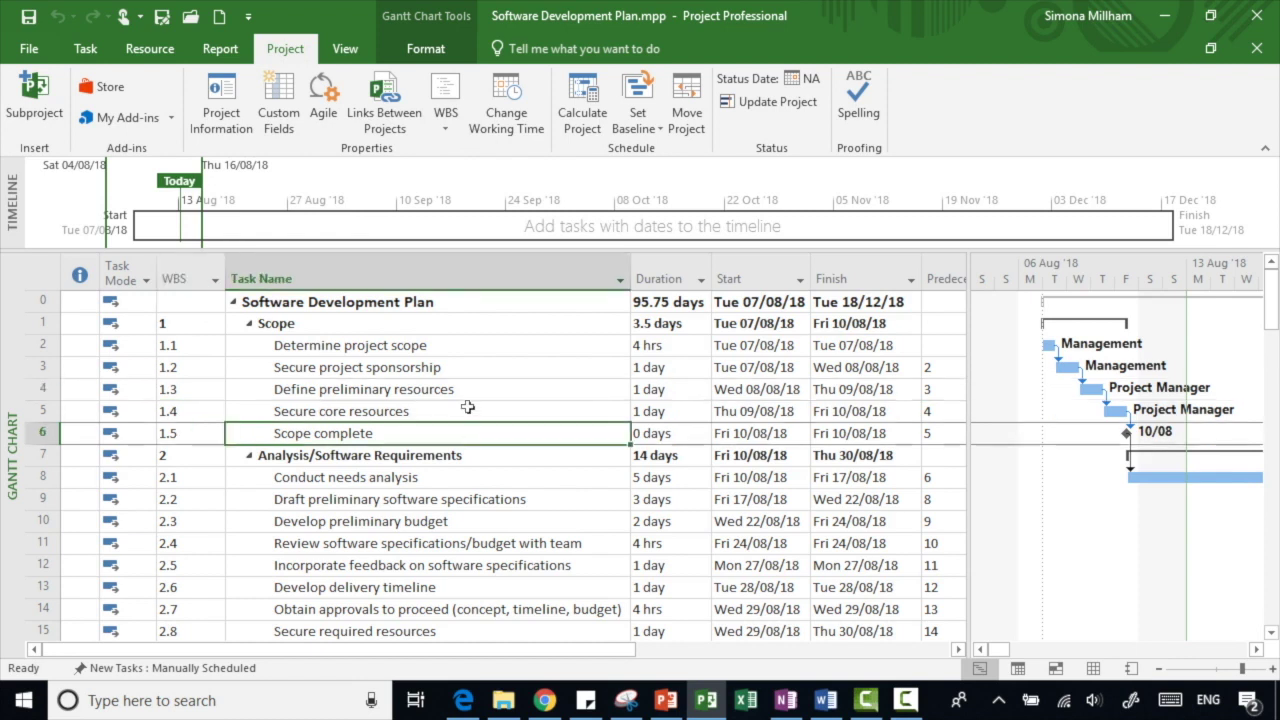
Insert a task named 'Define external resources' above Scope complete
left_click(86, 52)
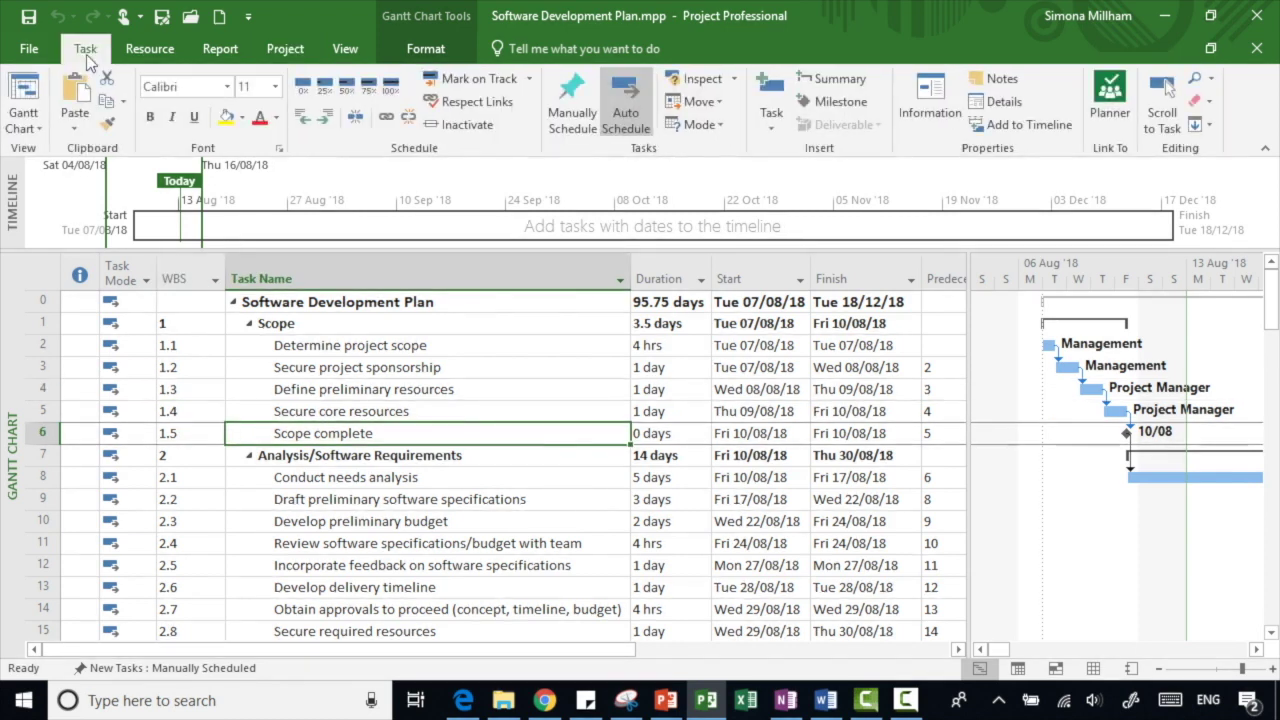
left_click(767, 85)
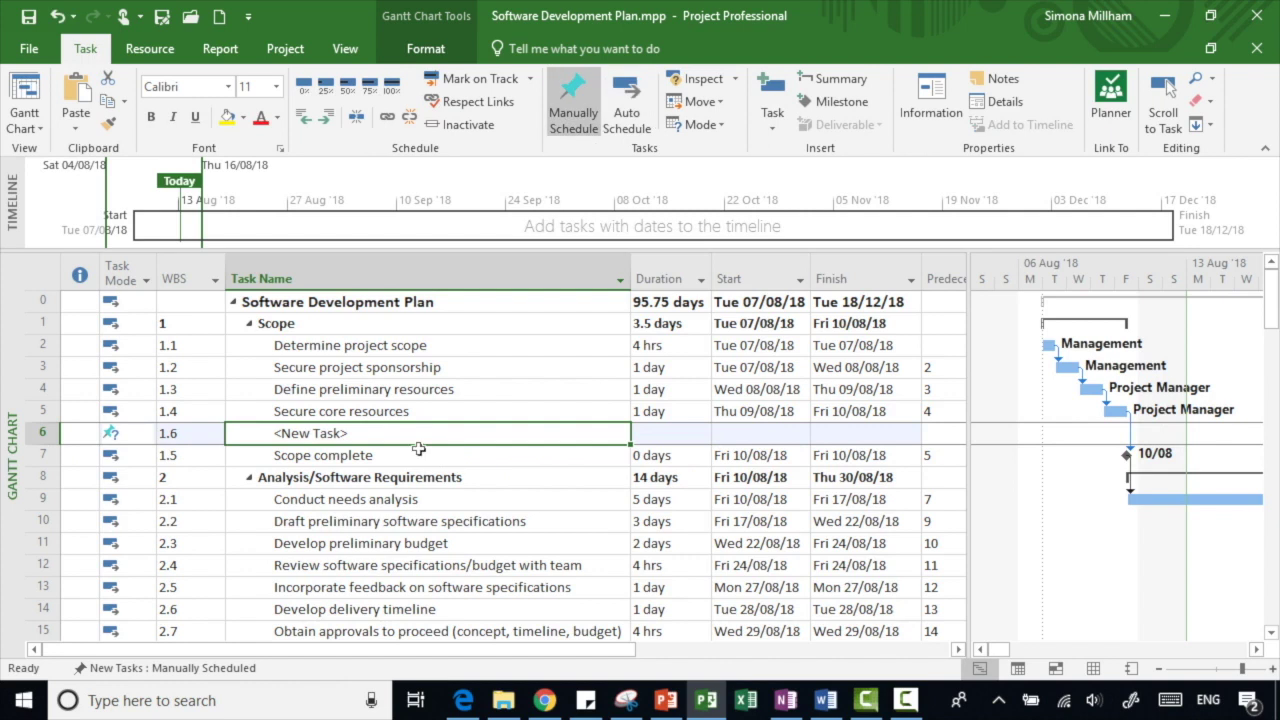
type("Define ext")
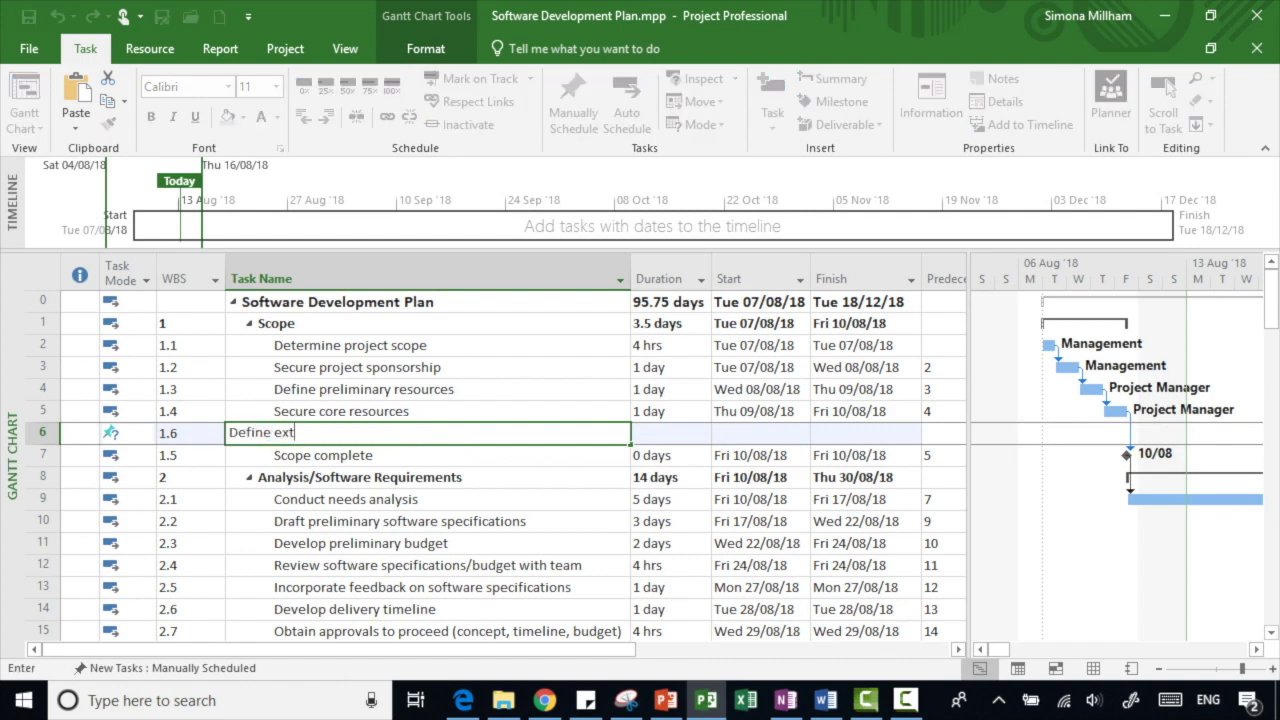
type("ernal resources")
left_click(418, 450)
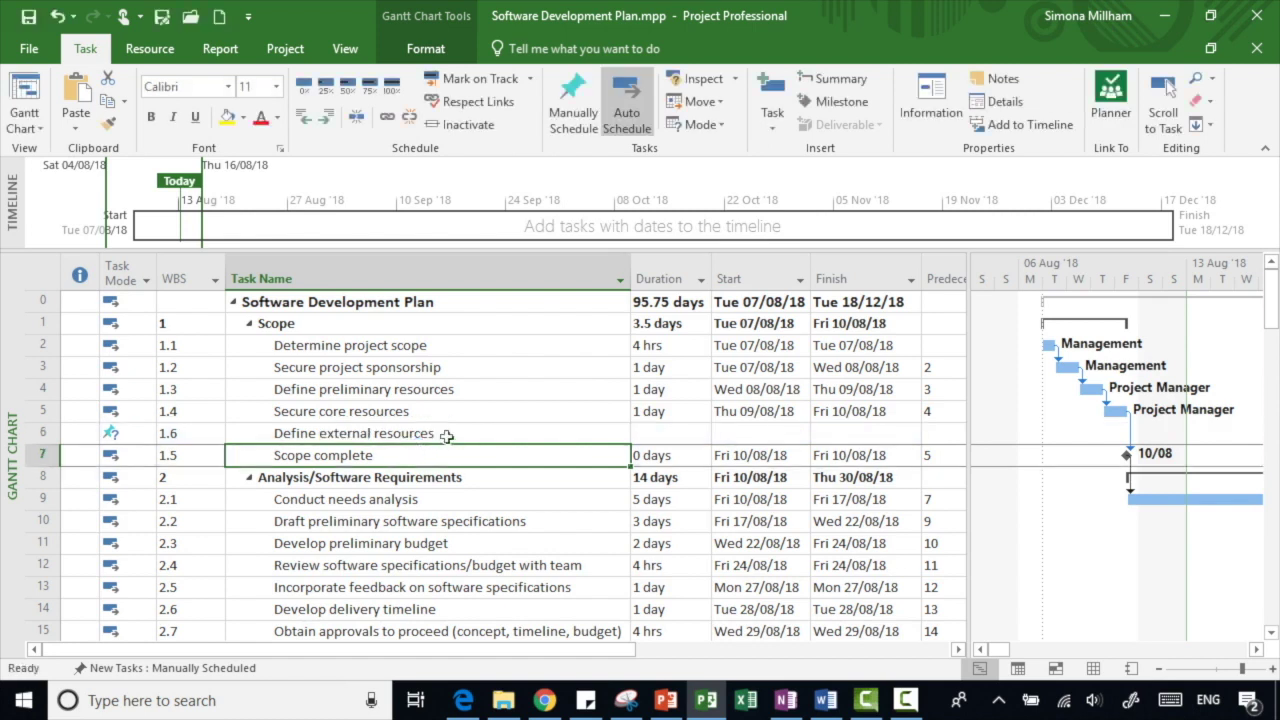
Indent Secure core resources and Define external resources under Define preliminary resources
left_click(451, 433)
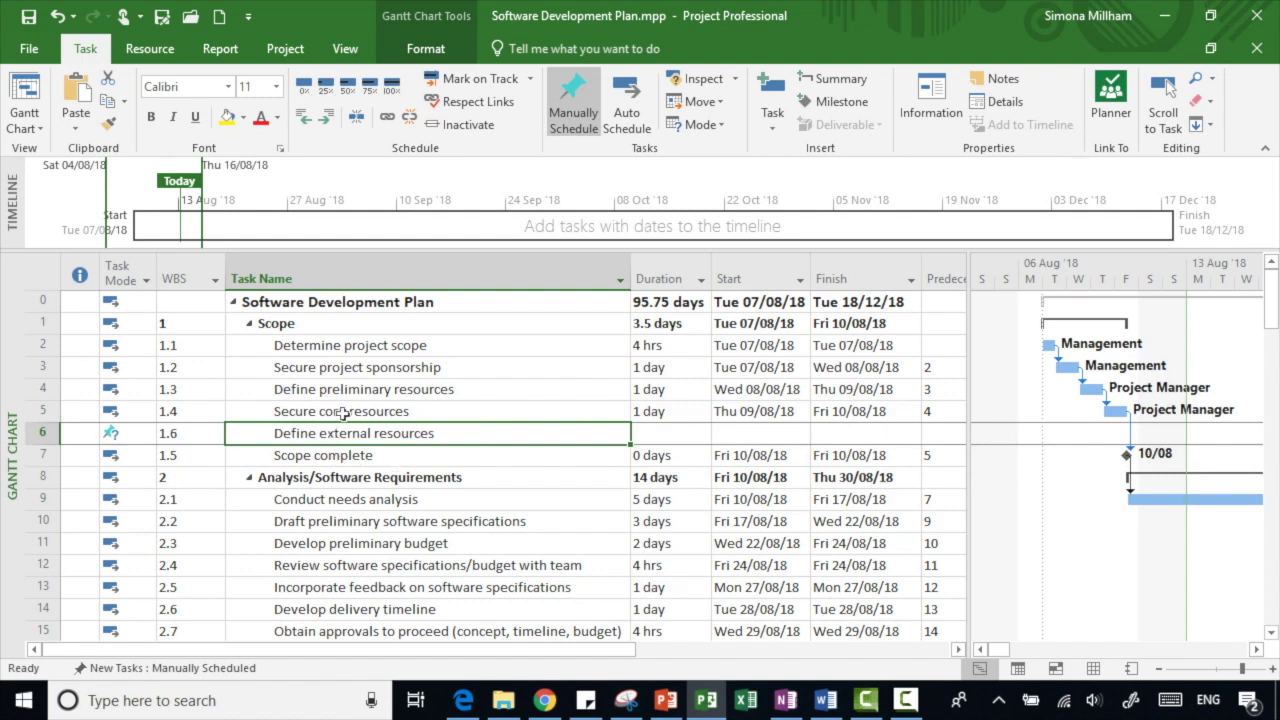
left_click_drag(343, 413, 349, 428)
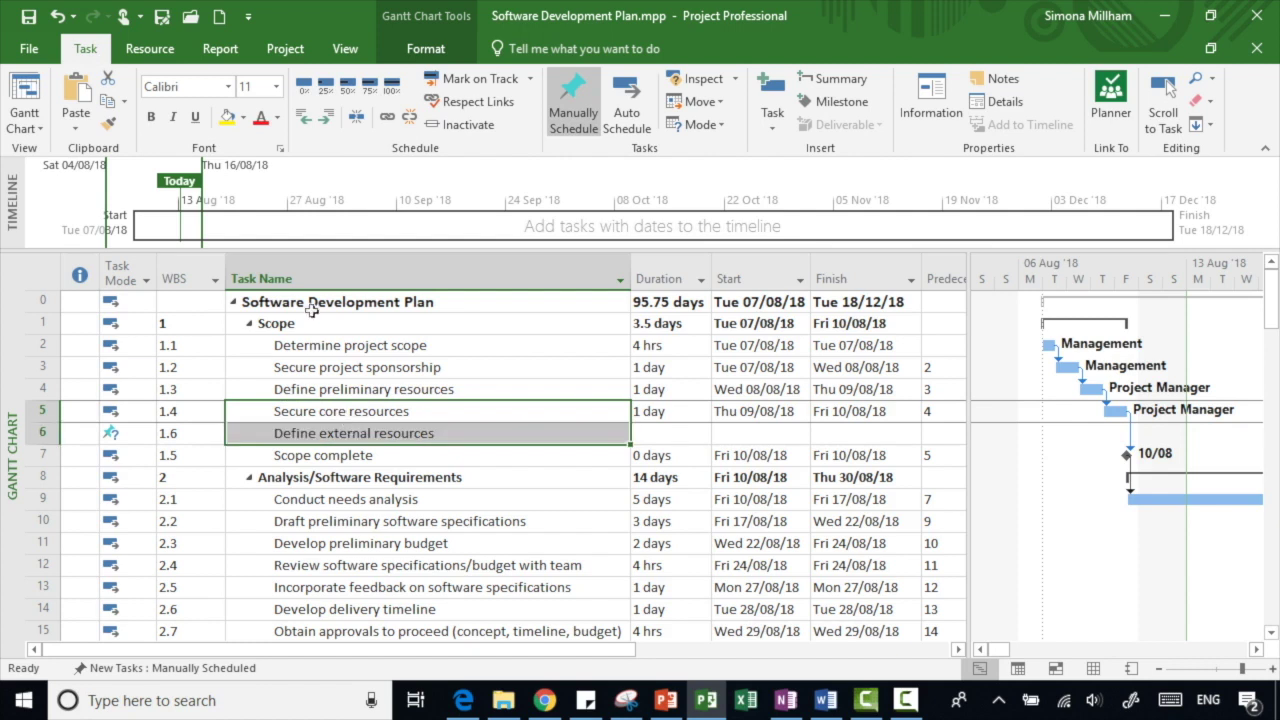
left_click(328, 119)
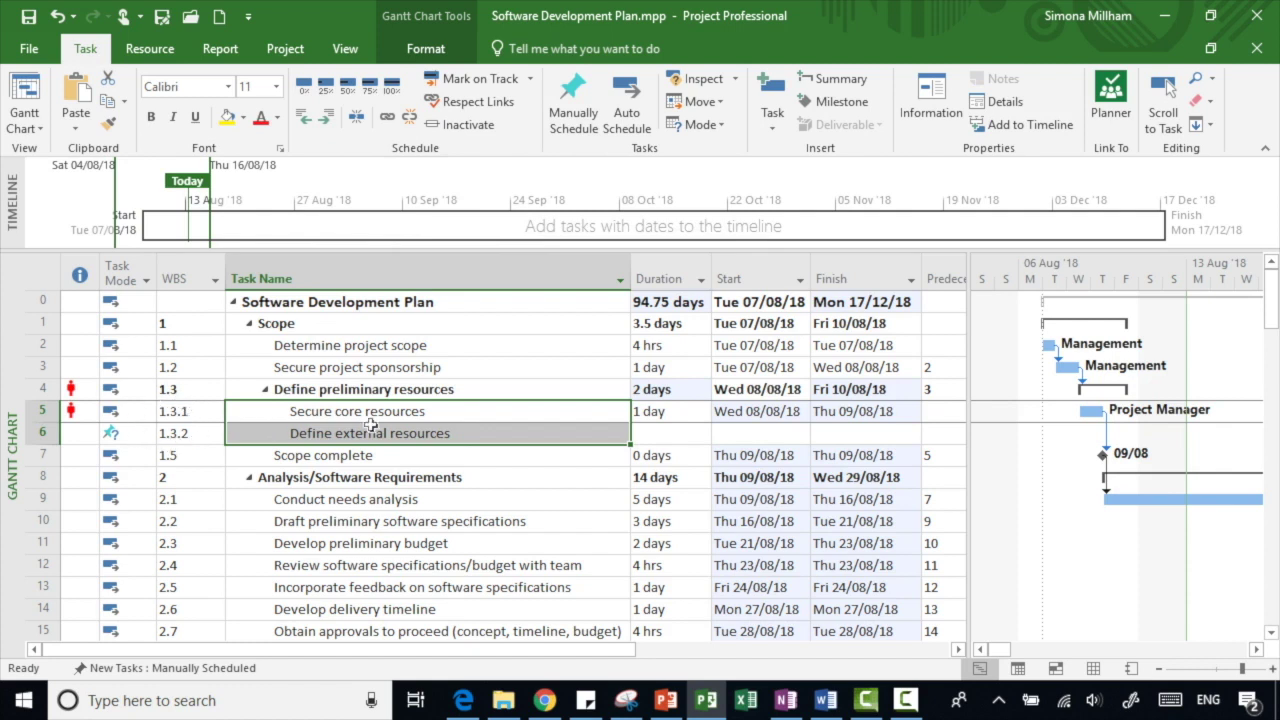
Outdent both tasks, move Define external resources below Determine project scope, then select rows 2–7
left_click(303, 121)
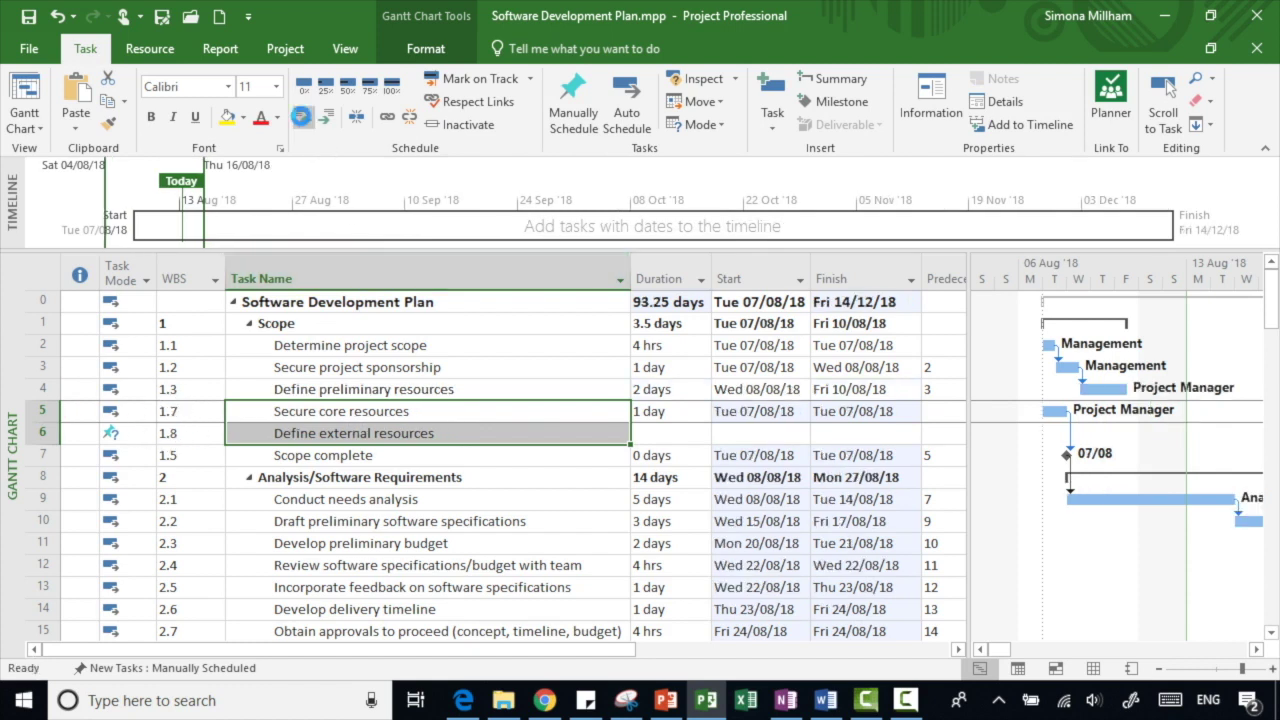
left_click(205, 413)
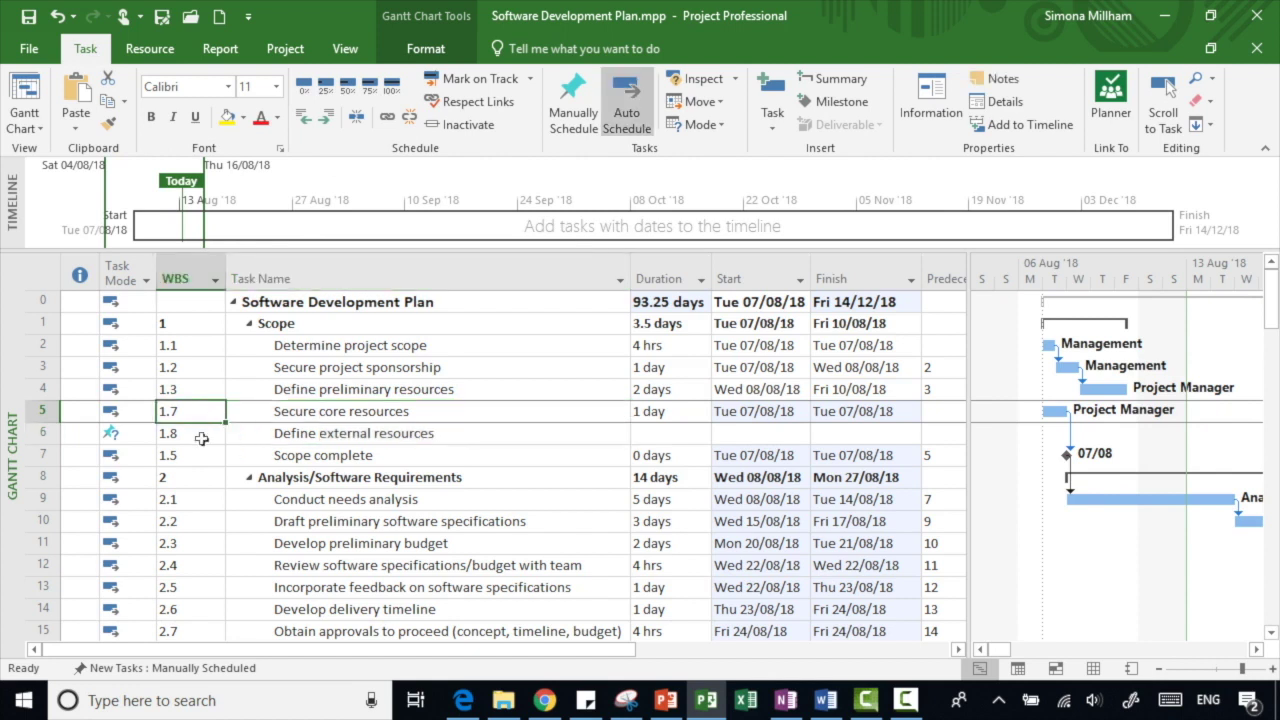
left_click(42, 433)
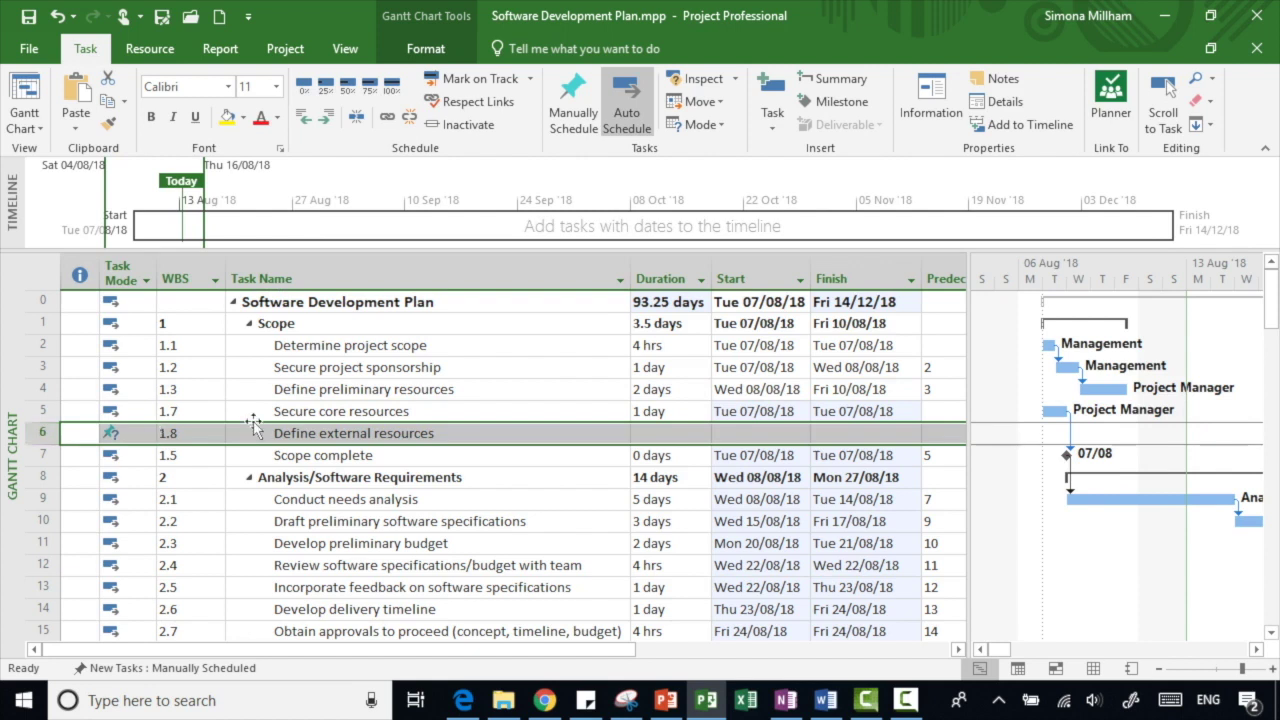
left_click_drag(258, 419, 265, 362)
left_click(274, 366)
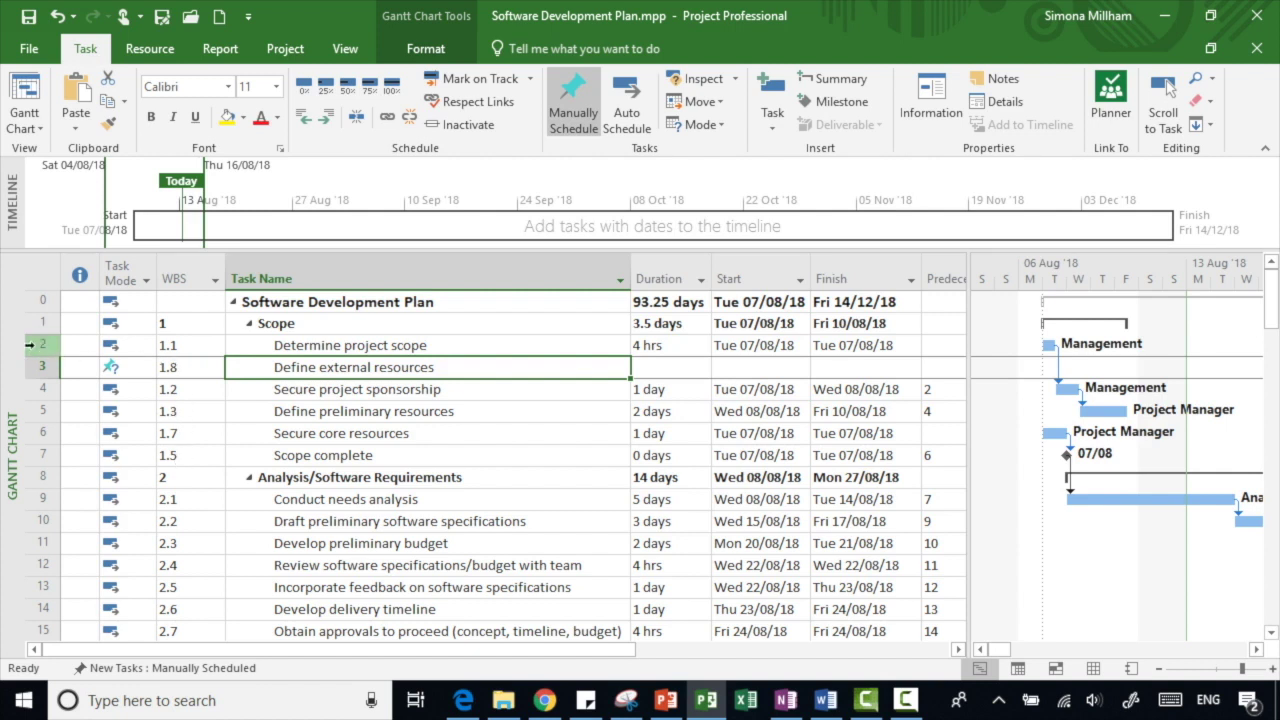
left_click_drag(40, 345, 30, 455)
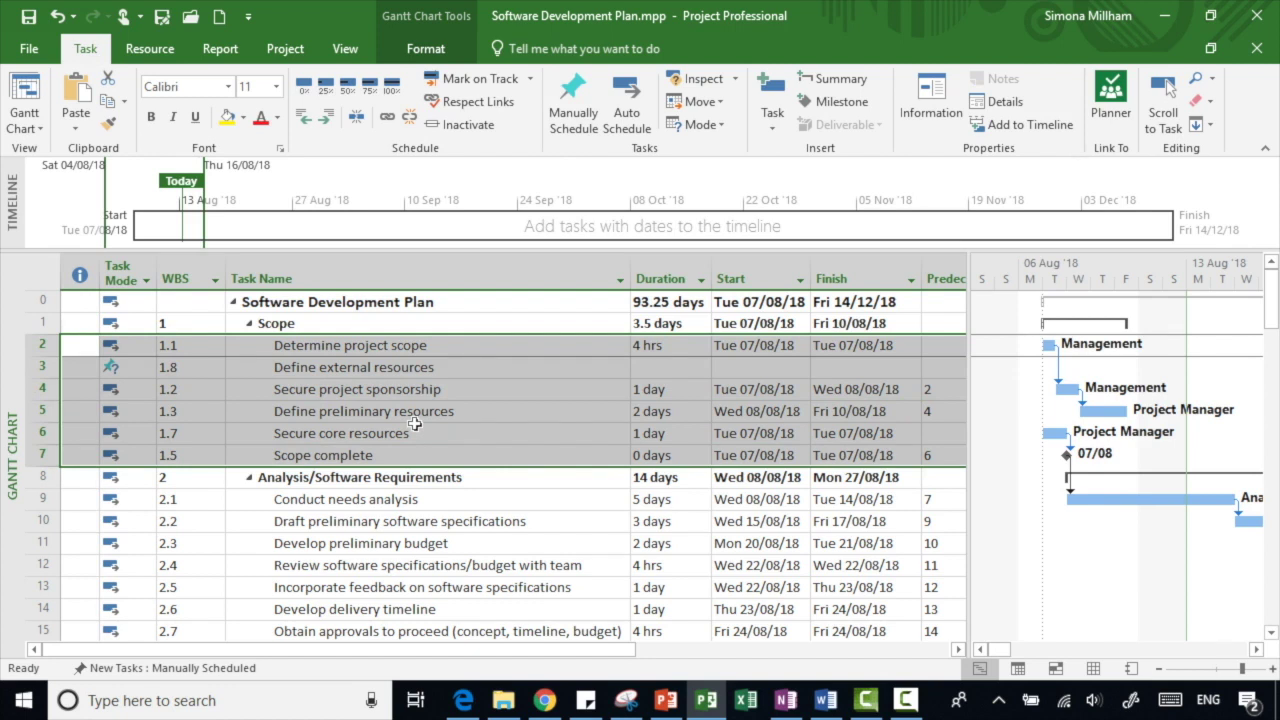
Renumber WBS for the selected Scope subtasks so they run 1.1 through 1.6
left_click(293, 55)
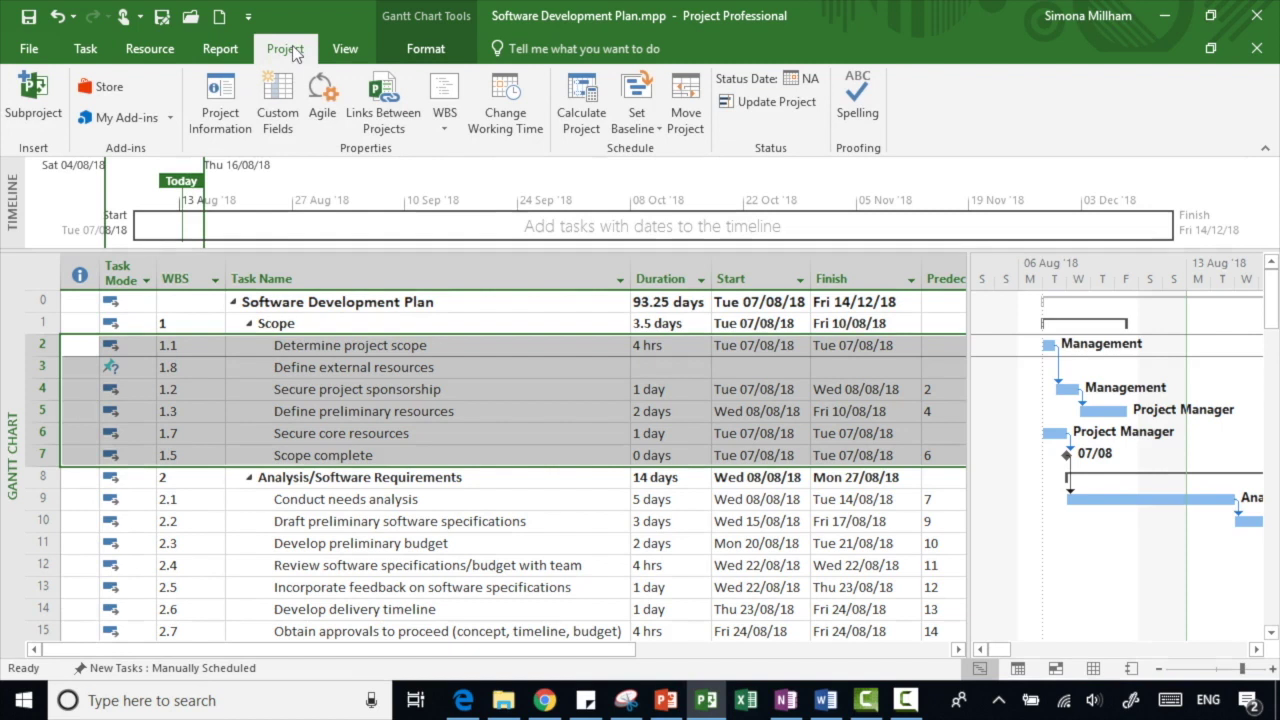
left_click(460, 132)
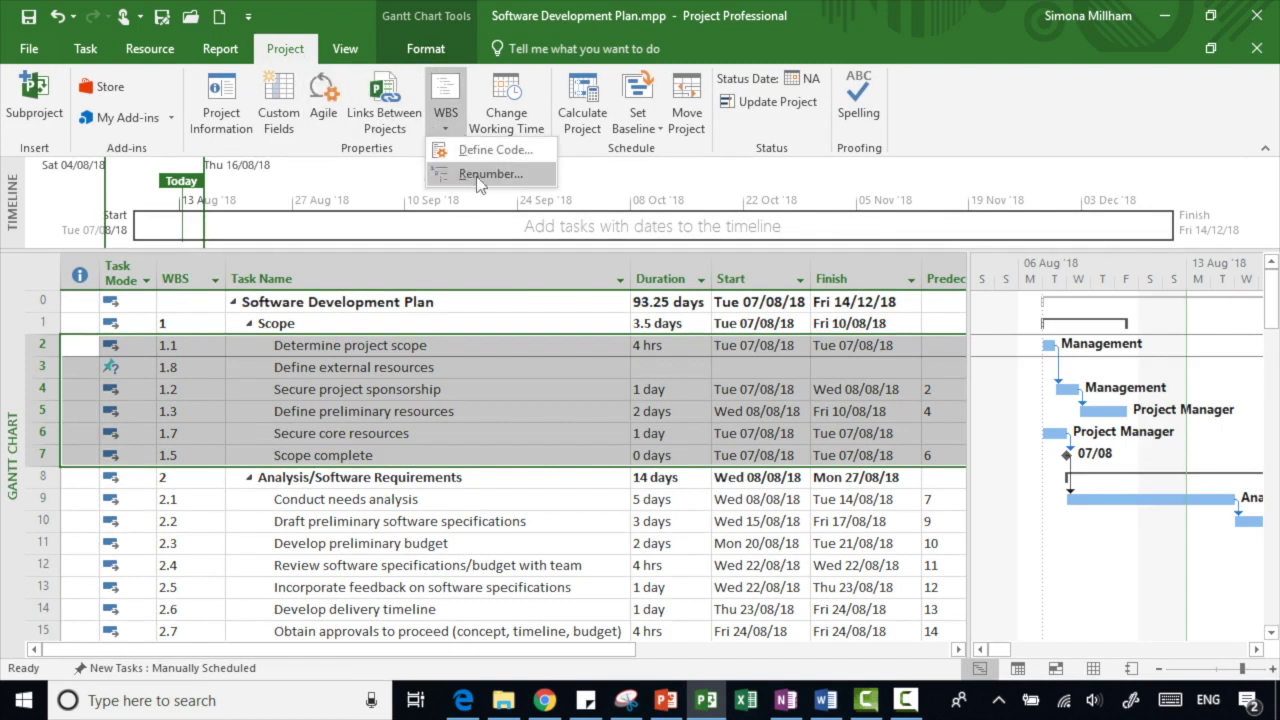
left_click(539, 178)
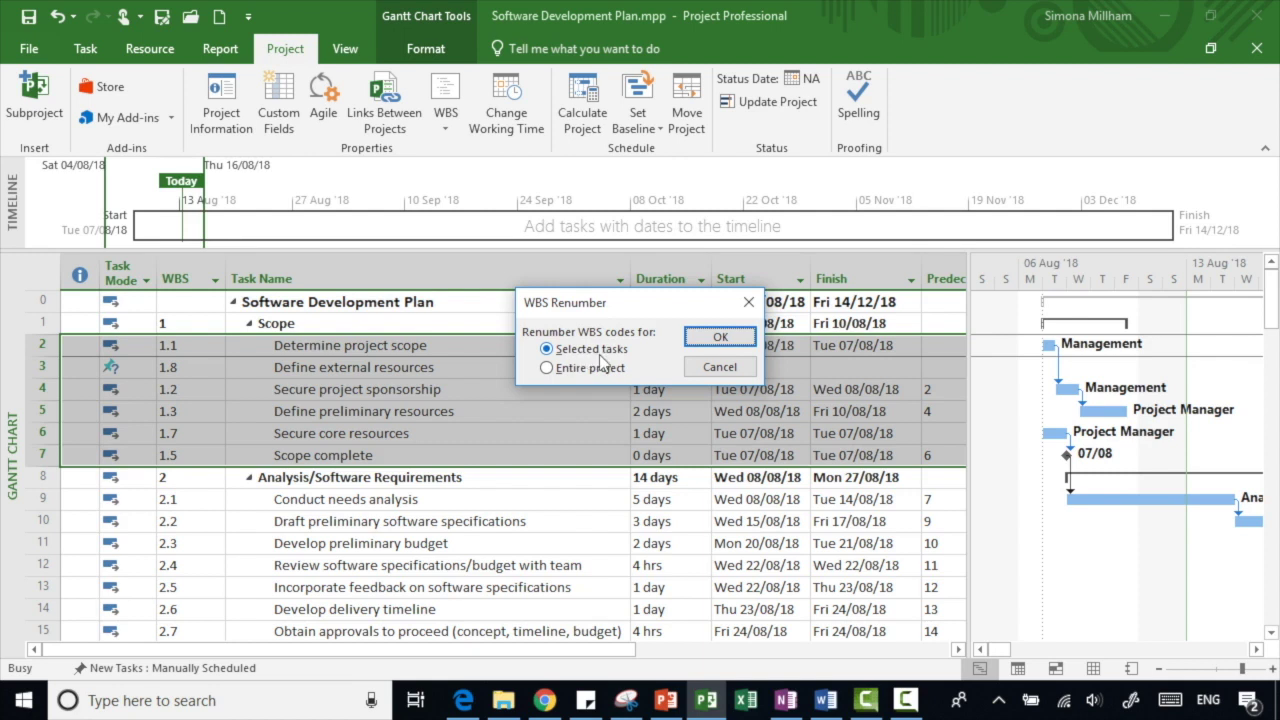
left_click(720, 337)
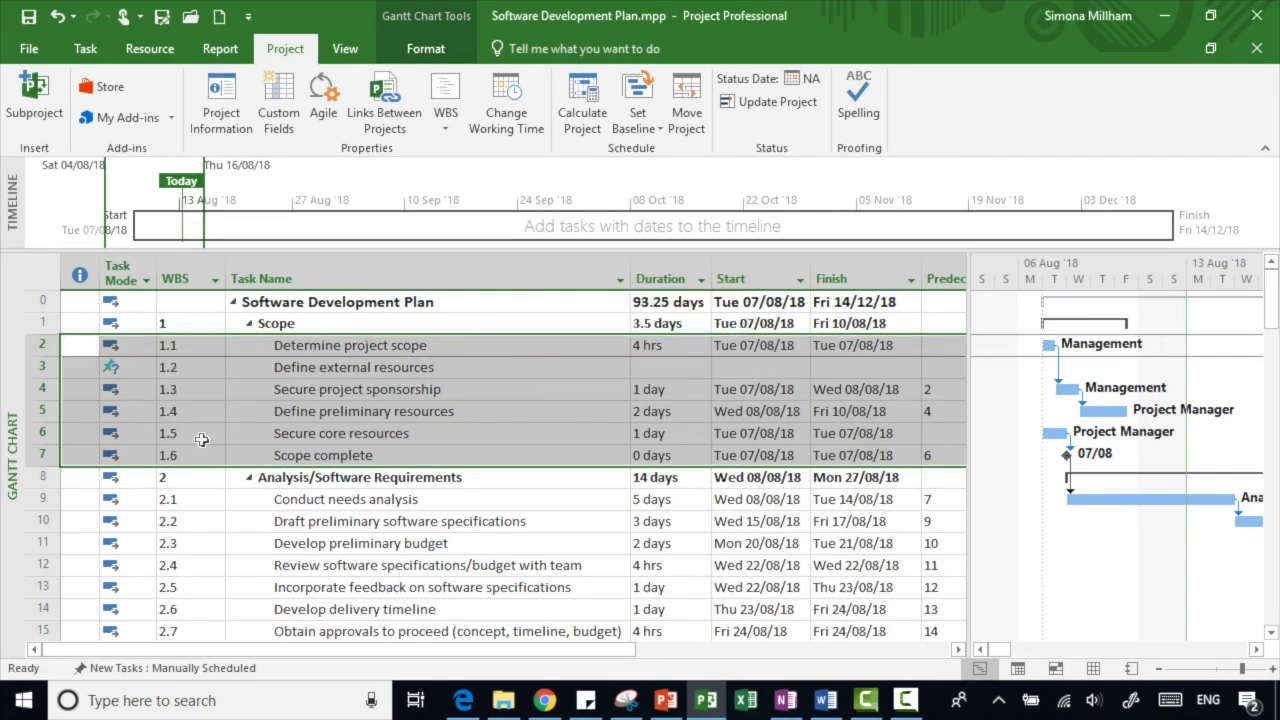
left_click(192, 348)
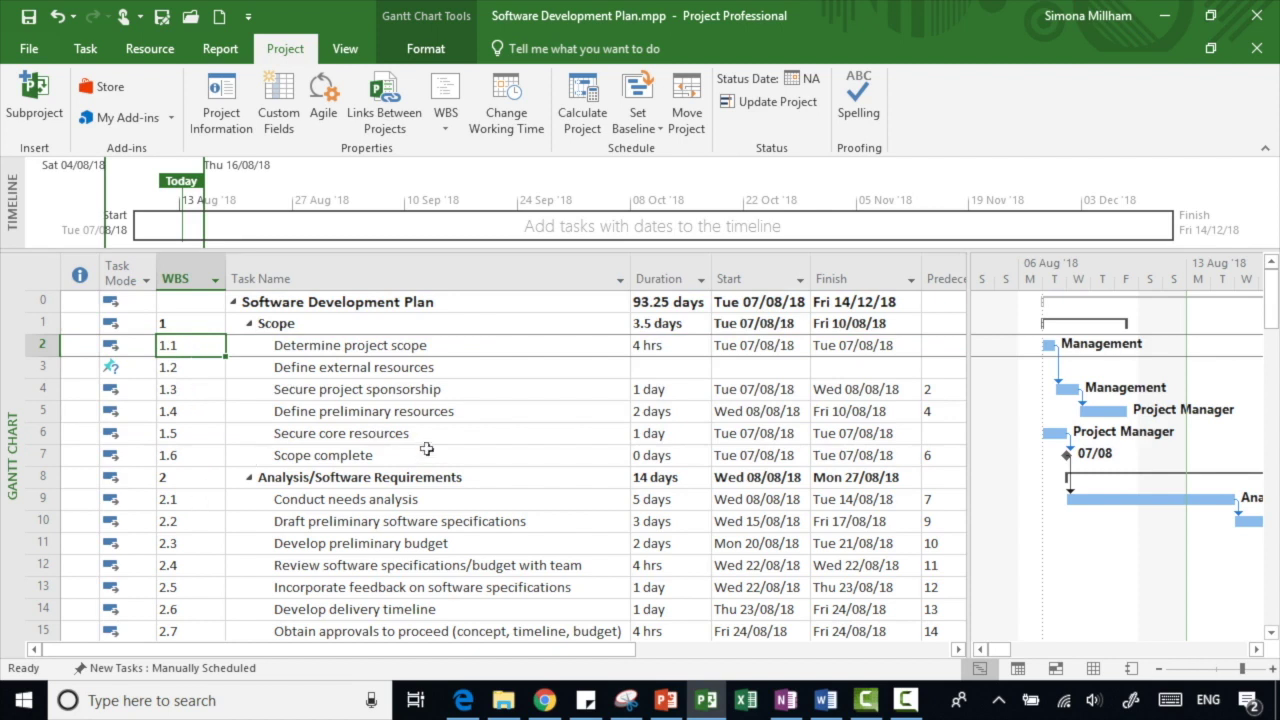
Add WBS level 2 as Numbers (ordered) with a '/' separator
left_click(448, 120)
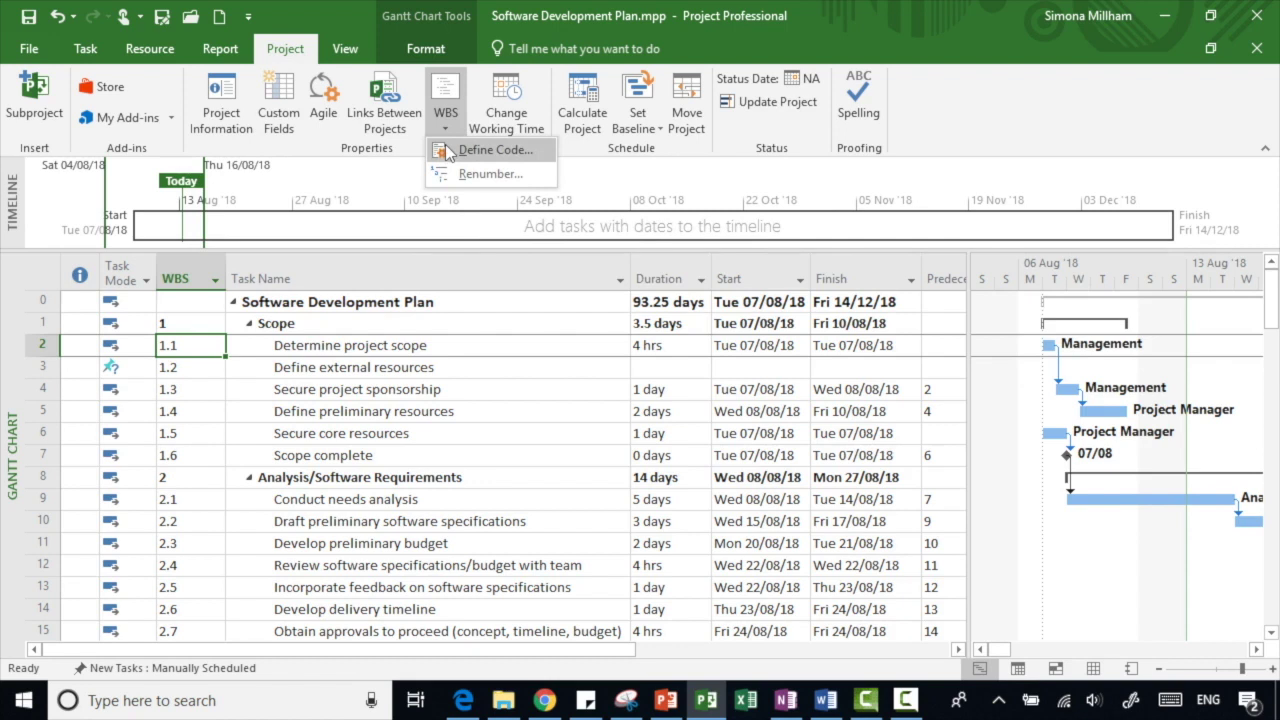
left_click(447, 150)
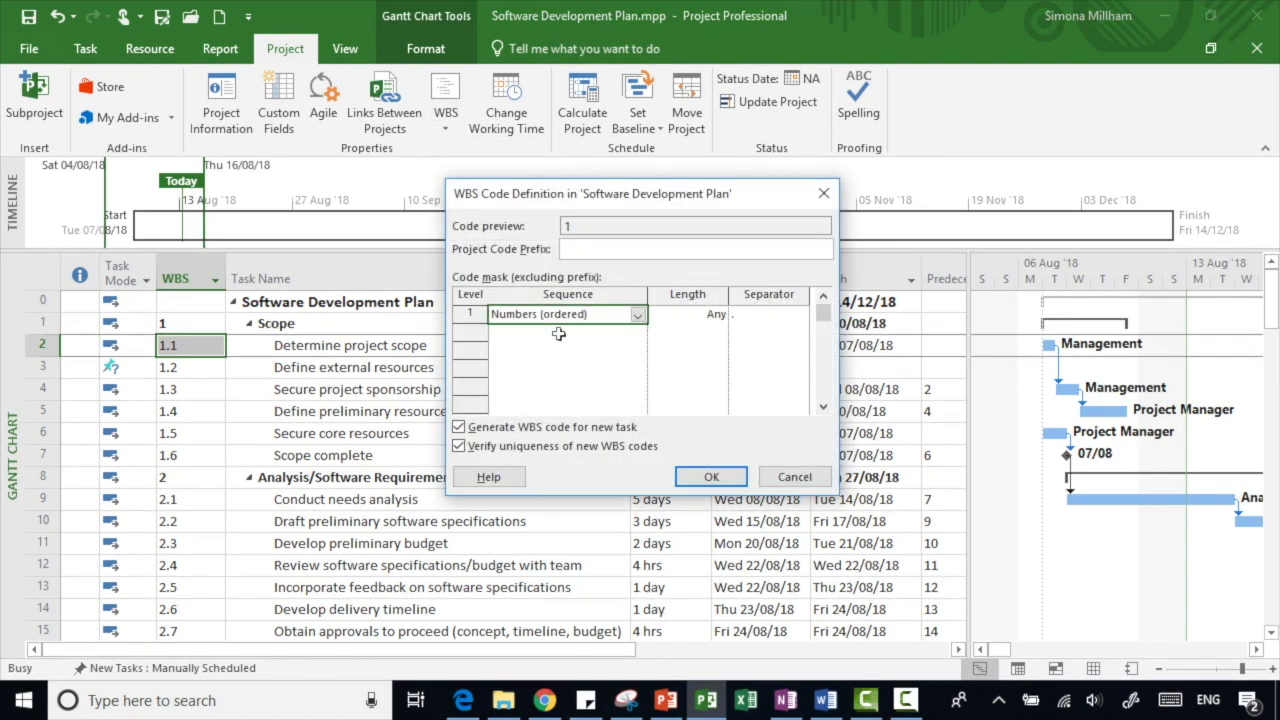
left_click(558, 334)
left_click(637, 335)
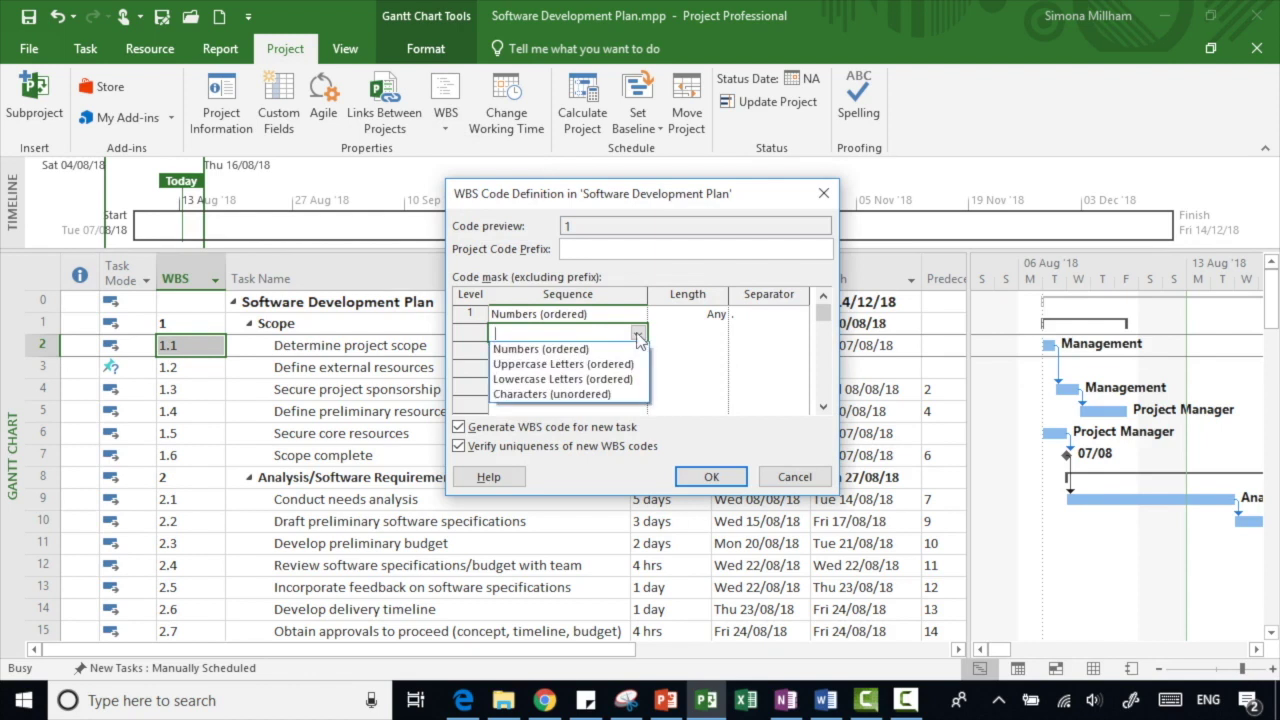
left_click(545, 346)
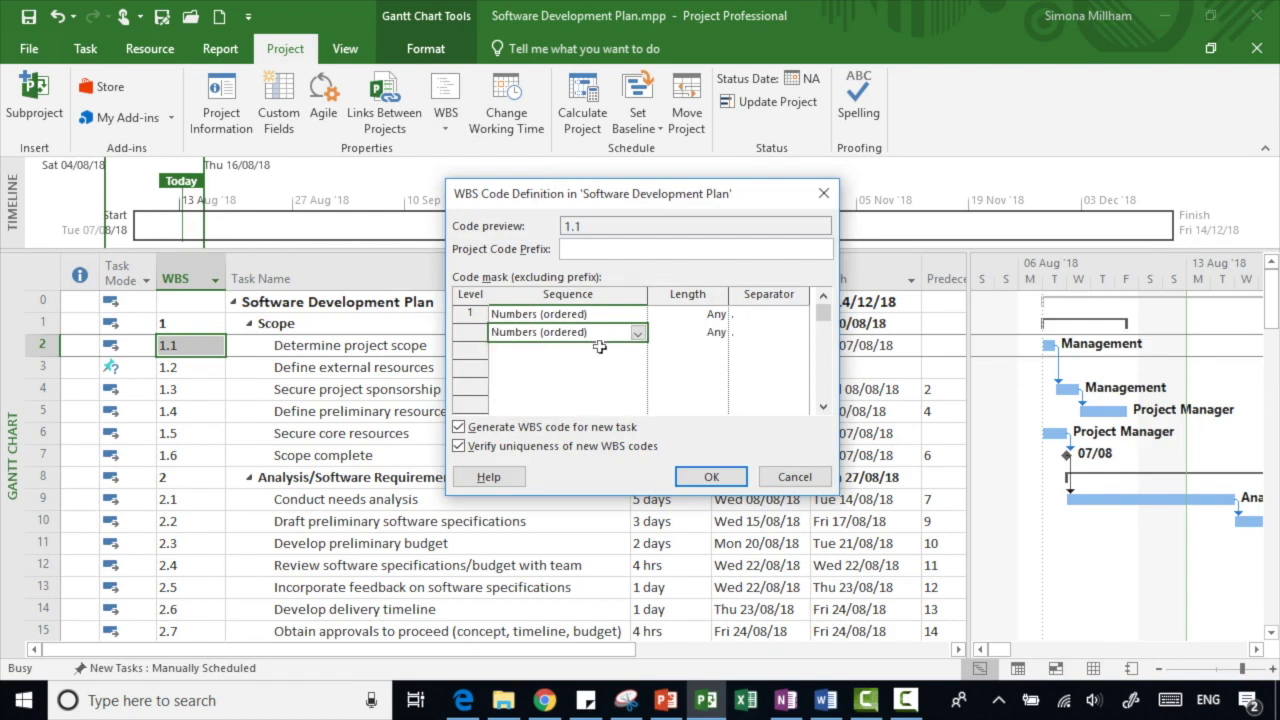
left_click(760, 332)
left_click(802, 336)
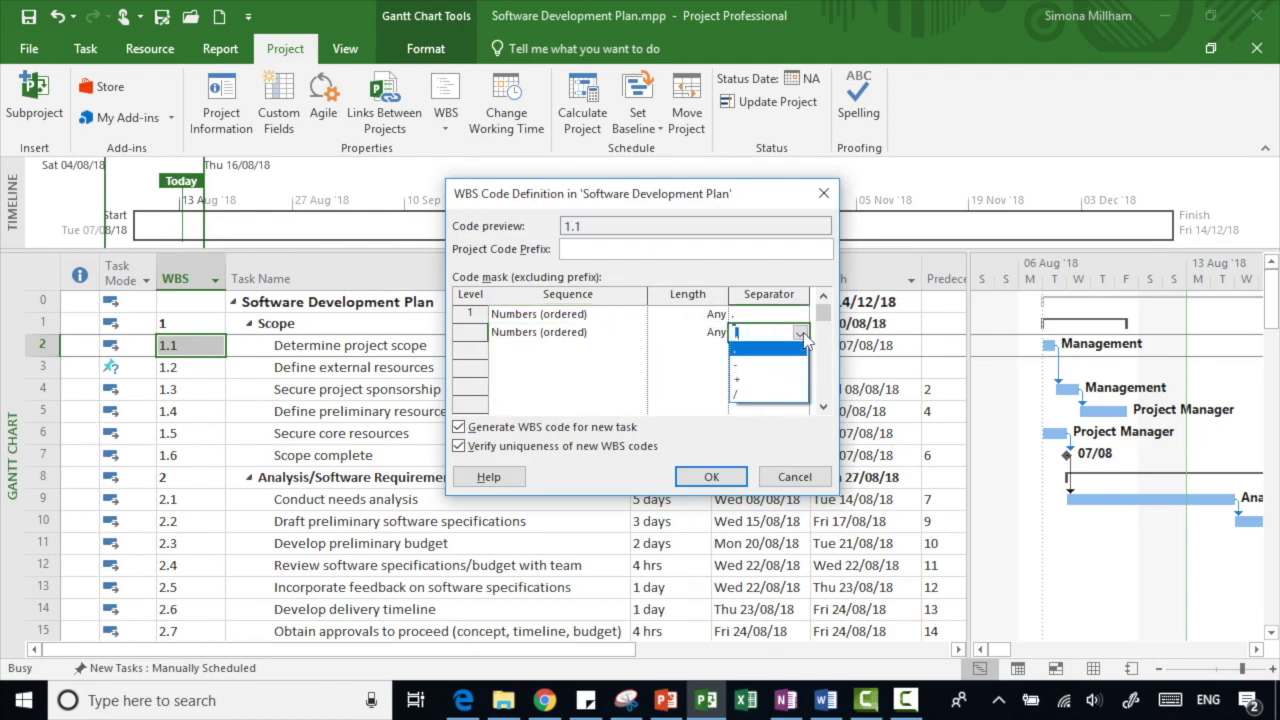
left_click(760, 396)
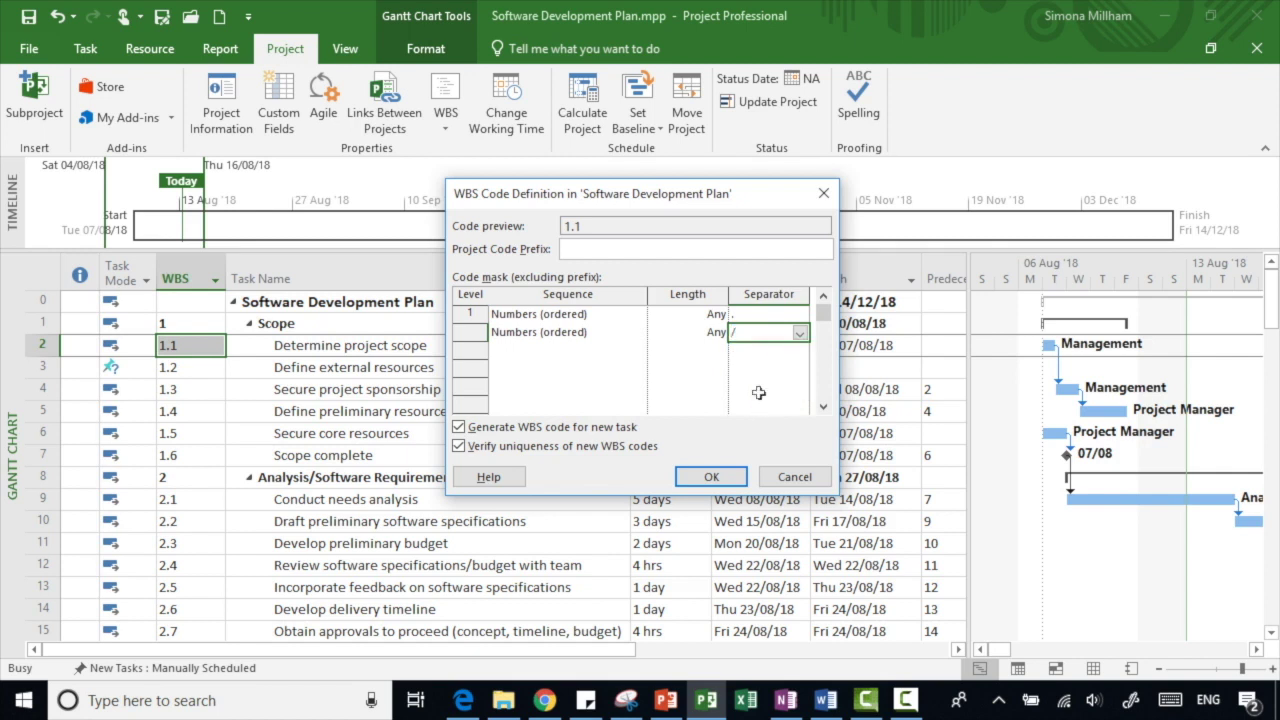
Add level 3 as Lowercase Letters (ordered), apply, and review codes like 5.3/a
left_click(575, 350)
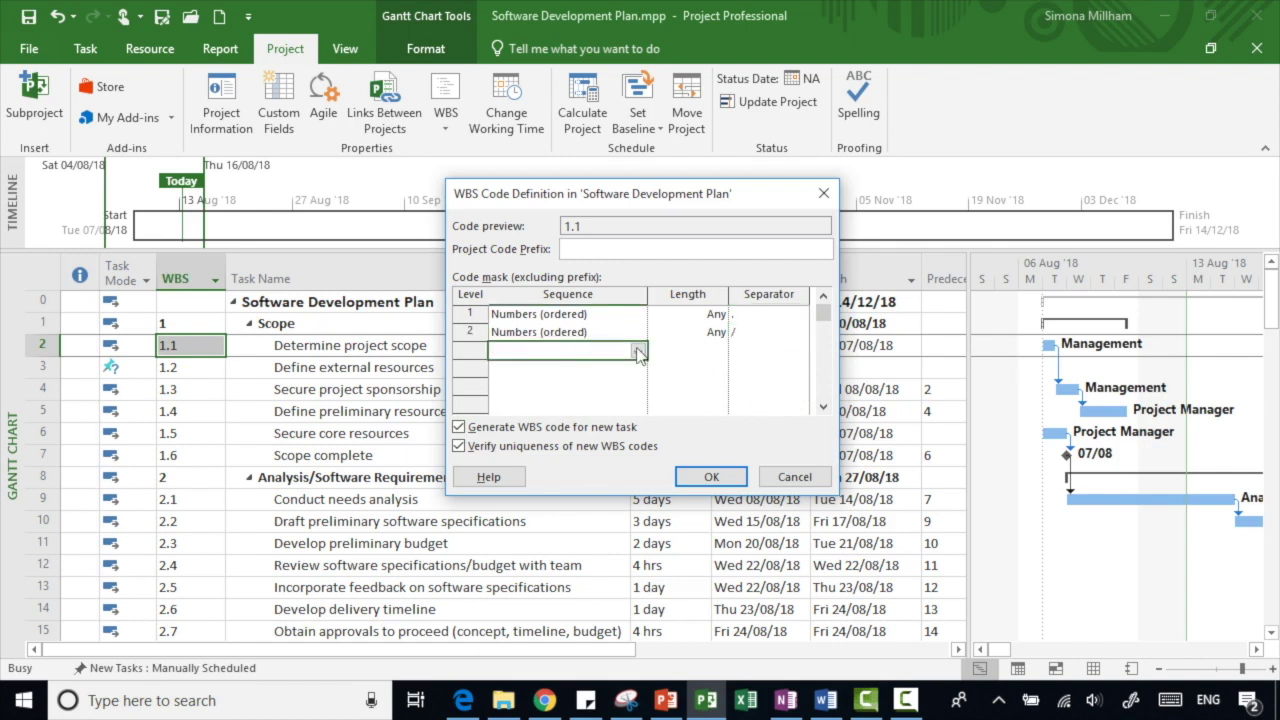
left_click(636, 352)
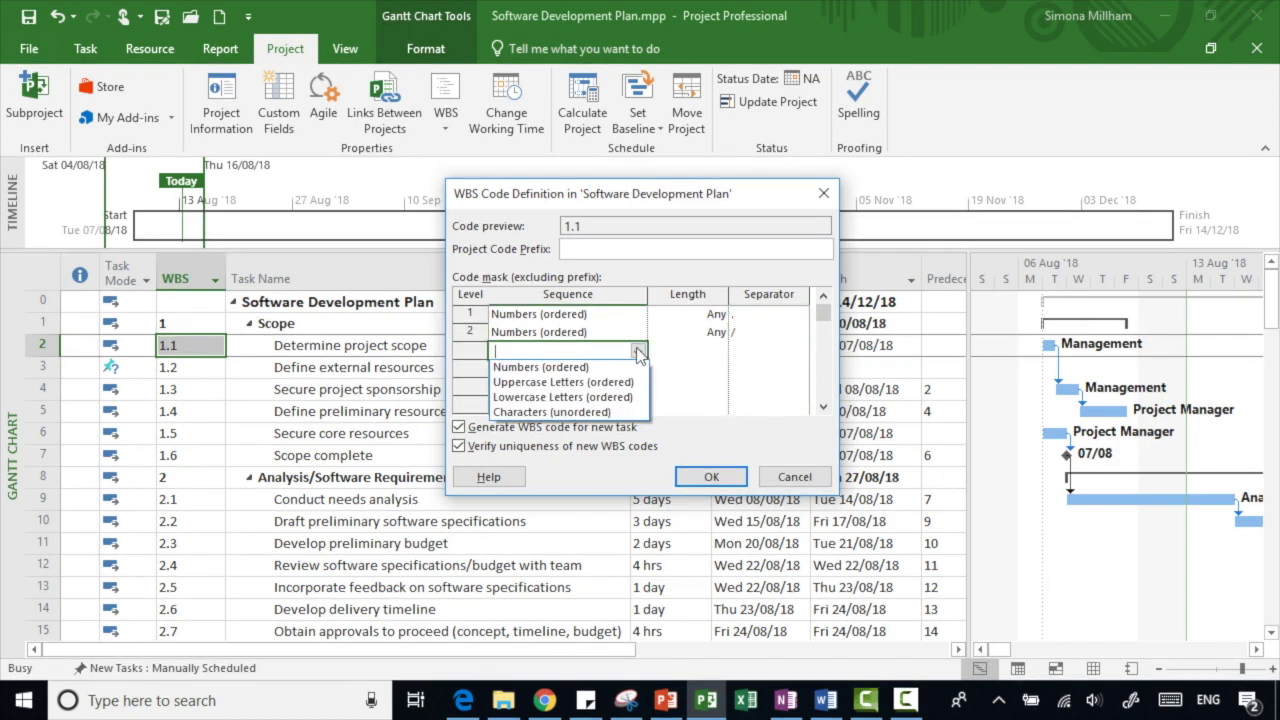
left_click(623, 396)
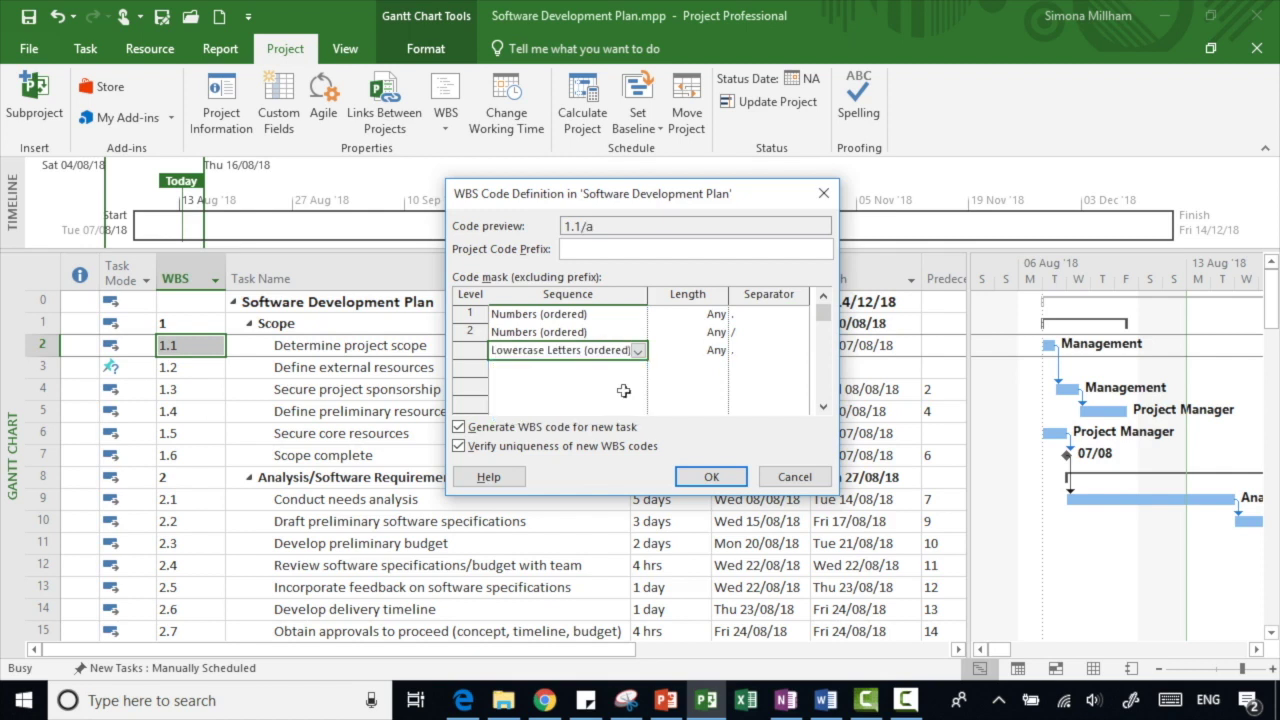
left_click(711, 477)
scroll(214, 447, "down", 11)
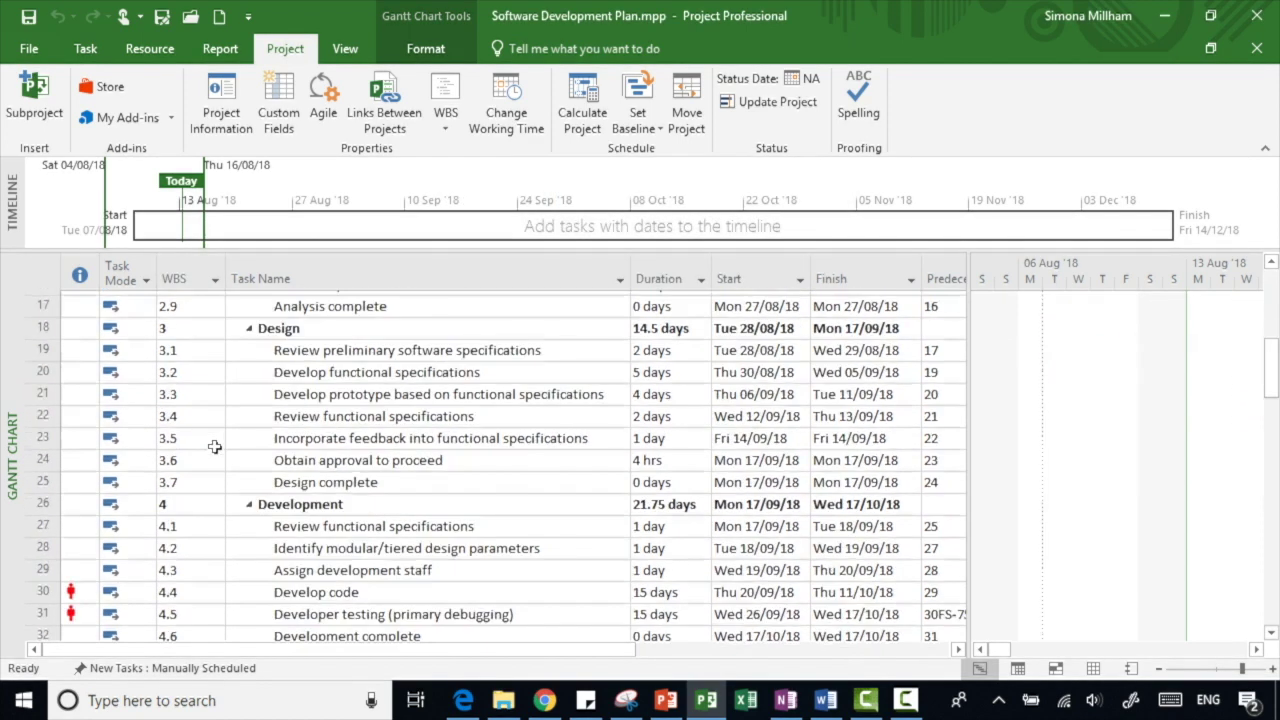
scroll(214, 447, "down", 3)
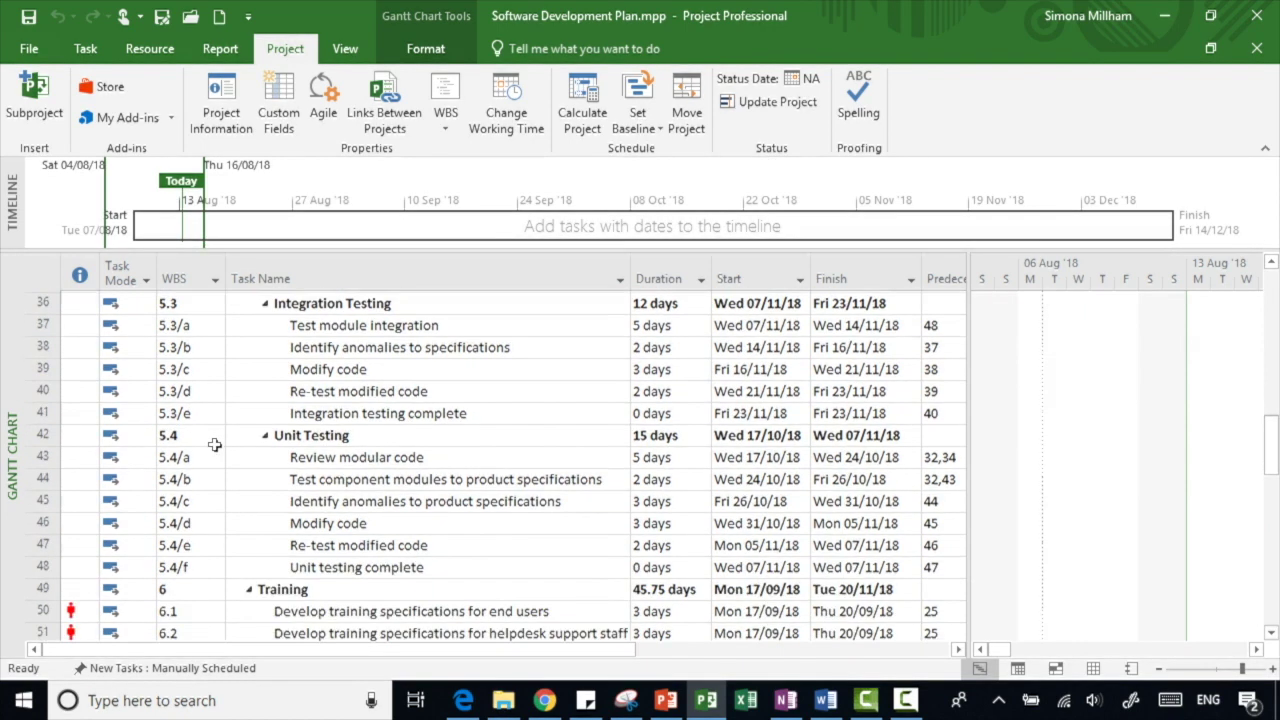
scroll(217, 360, "up", 1)
scroll(217, 360, "up", 2)
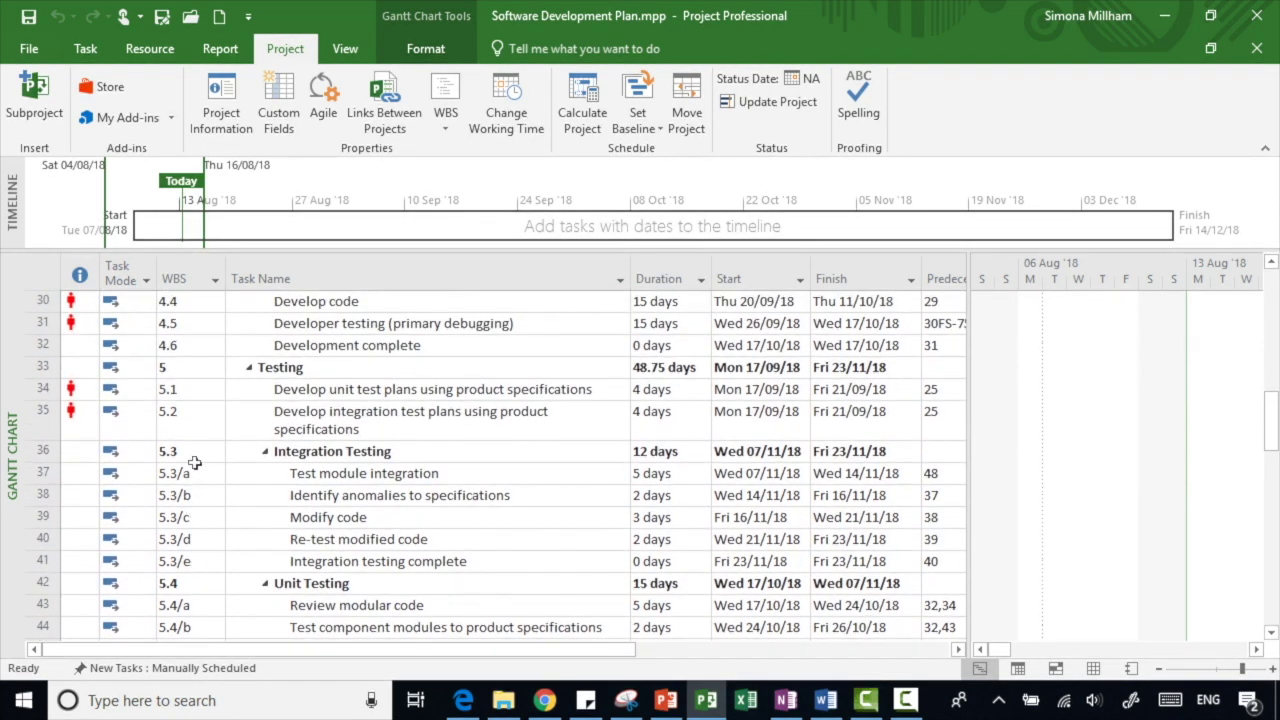
scroll(208, 551, "up", 10)
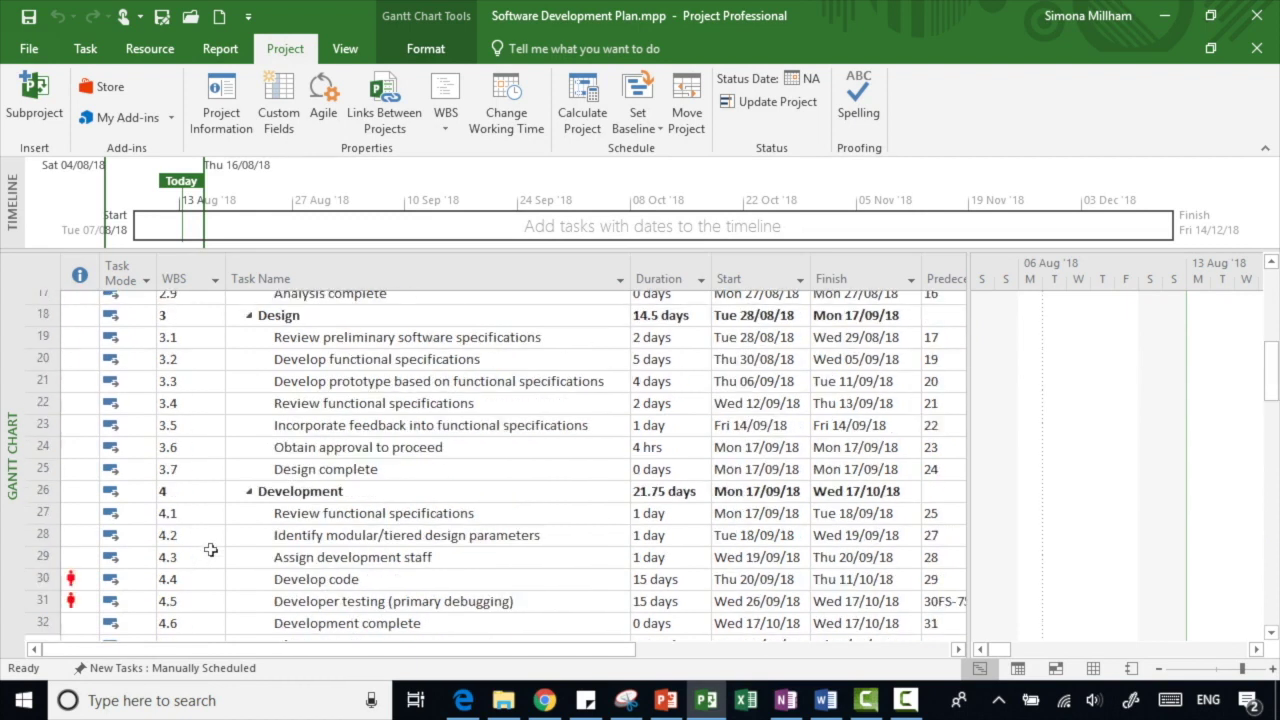
Set WBS level 1 to Characters (unordered) with length 3, so Scope shows **1
left_click(441, 125)
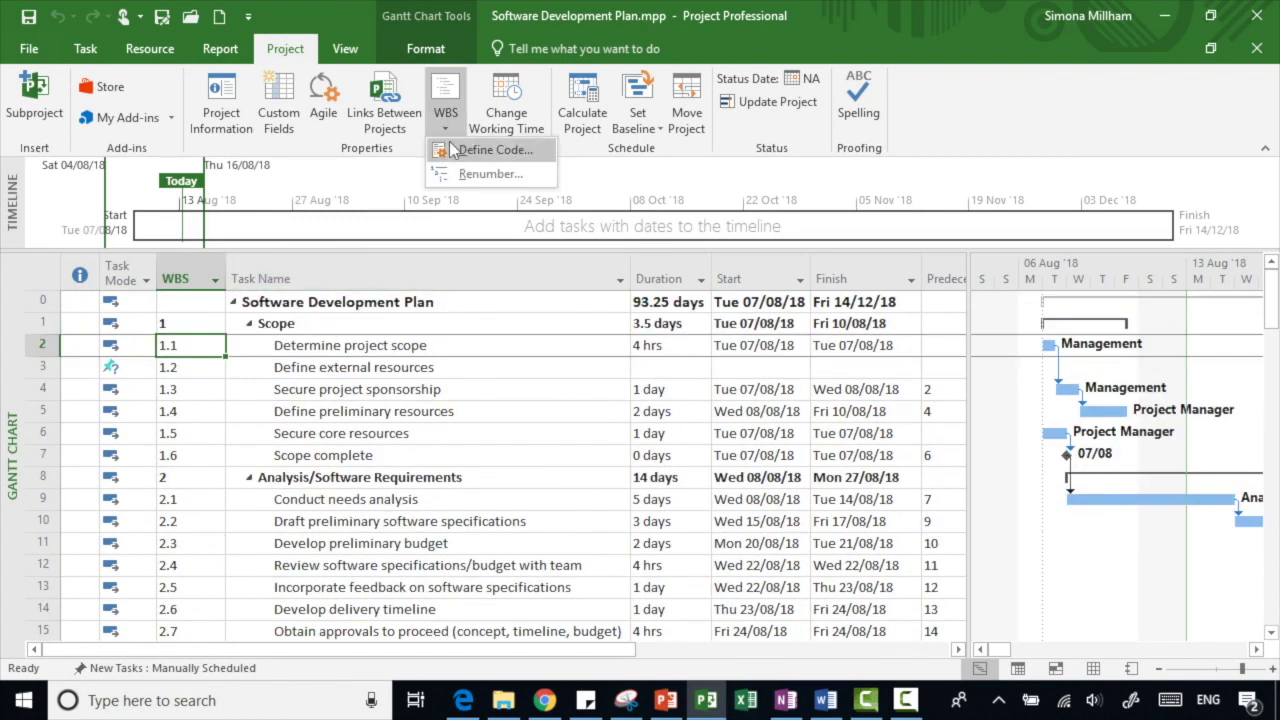
left_click(542, 151)
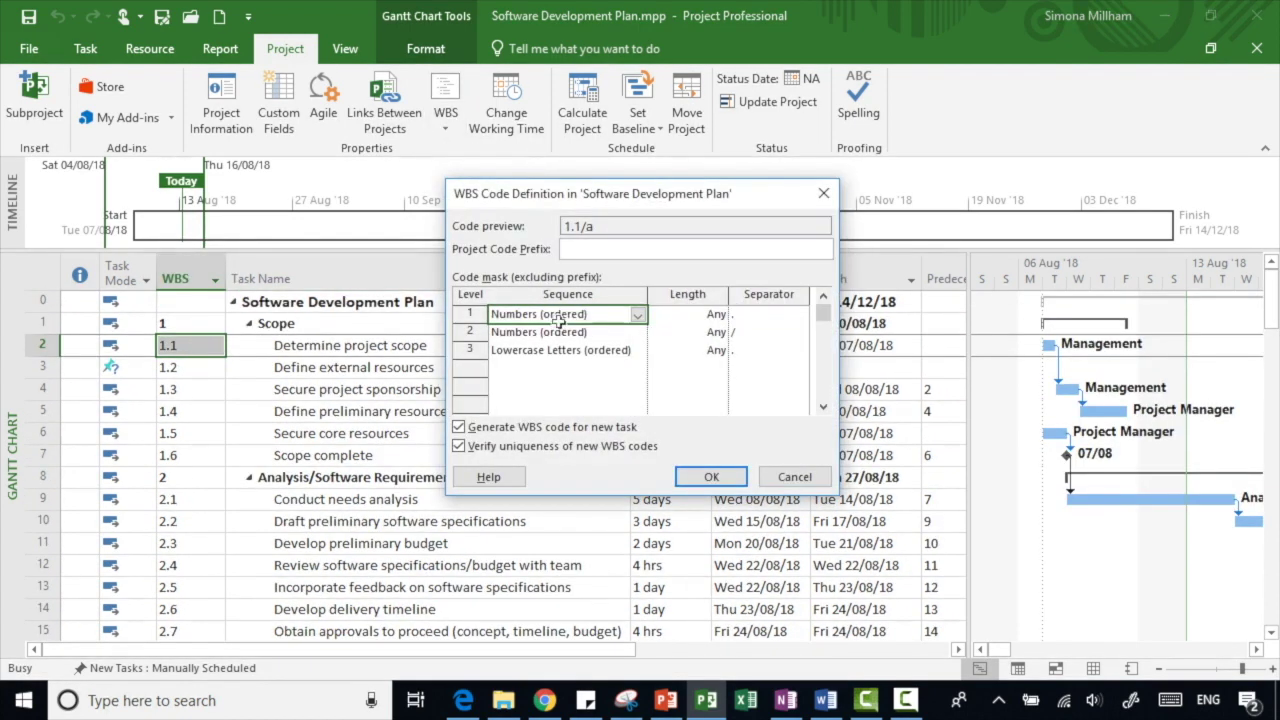
left_click(637, 315)
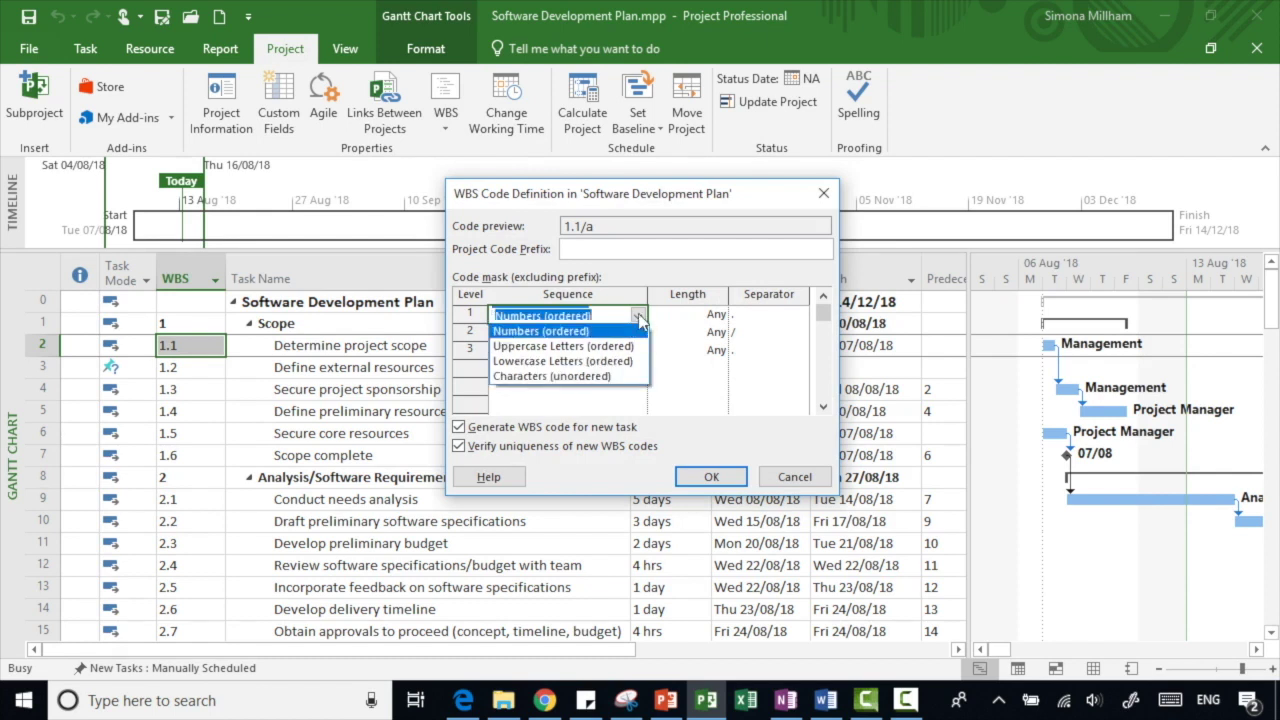
left_click(628, 377)
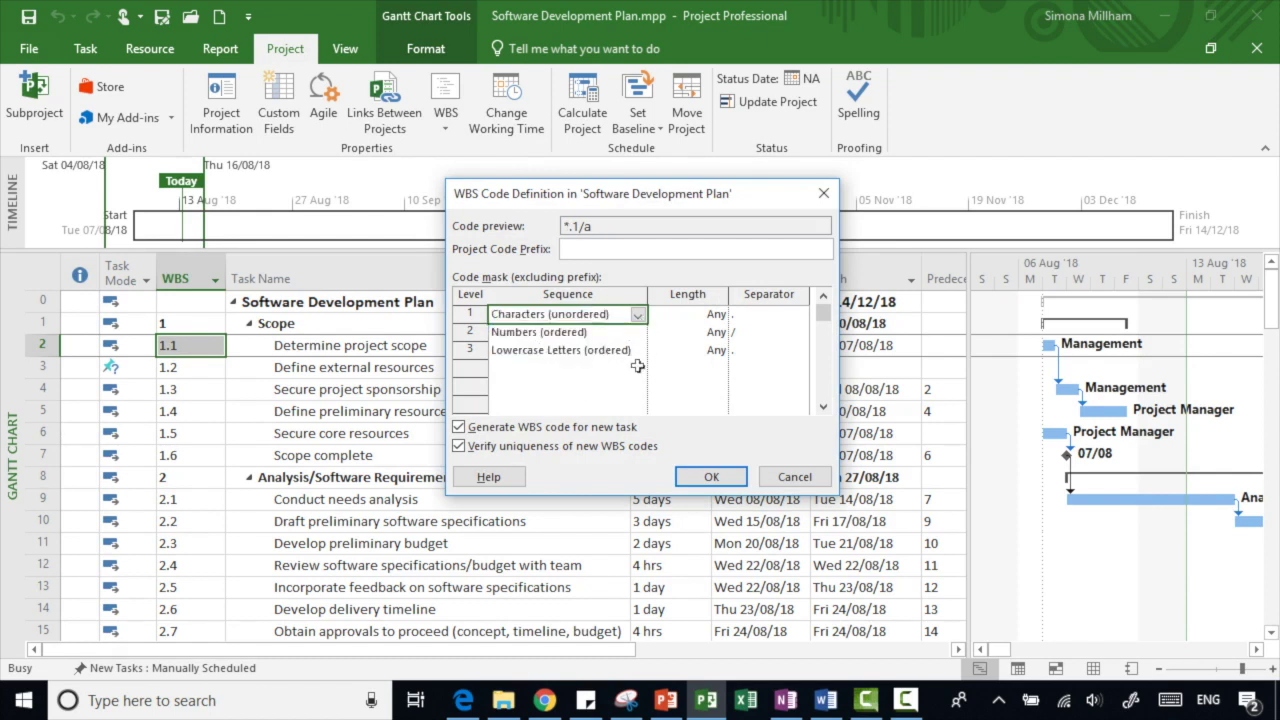
left_click(704, 315)
left_click(718, 315)
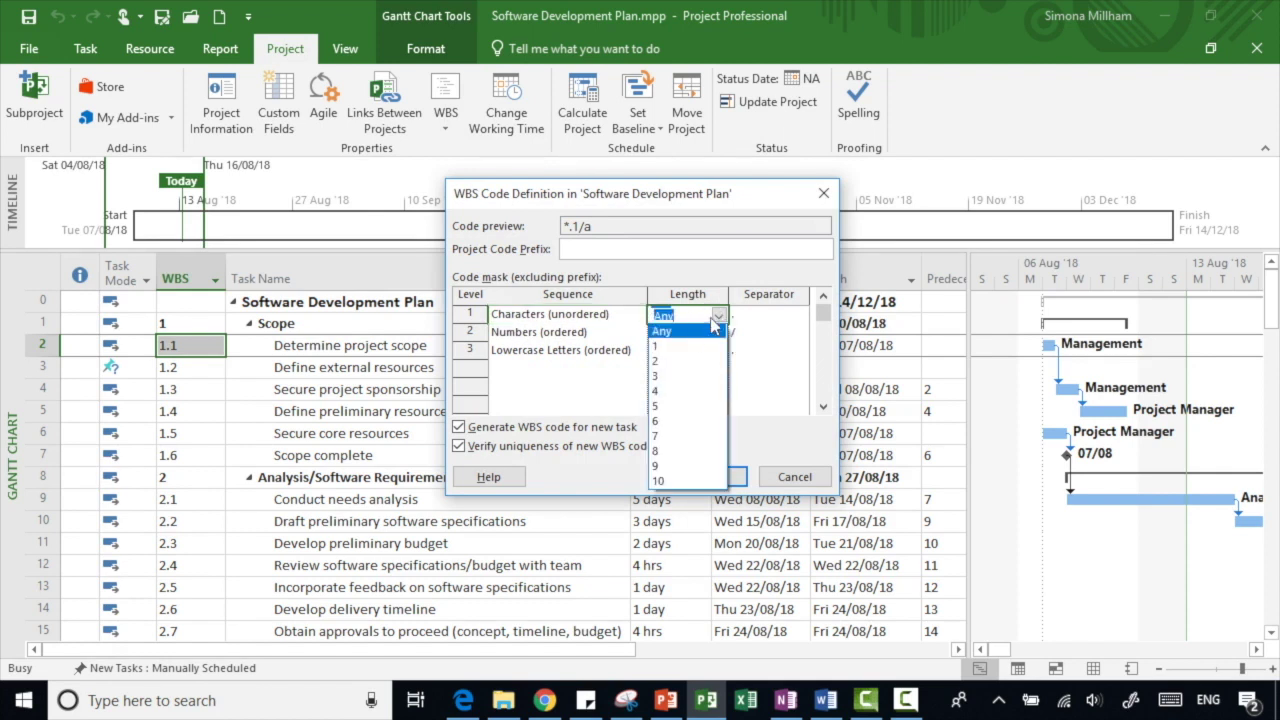
left_click(683, 377)
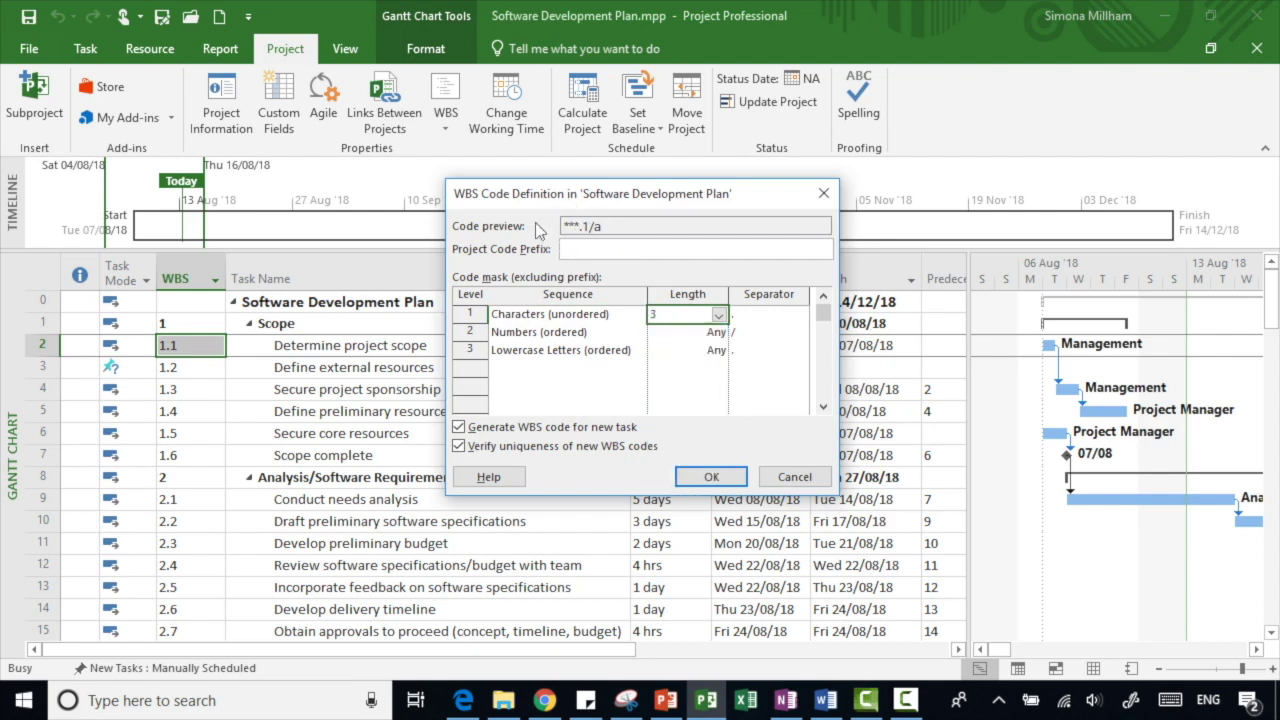
left_click(707, 475)
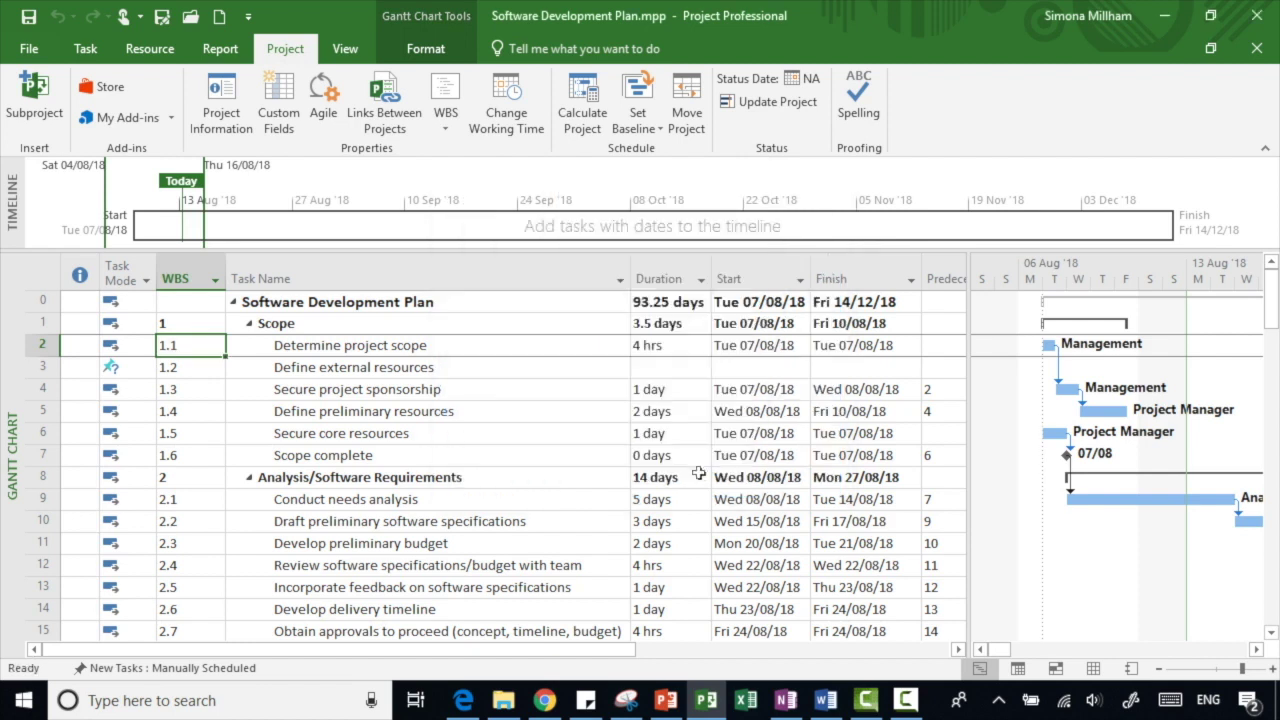
left_click(198, 322)
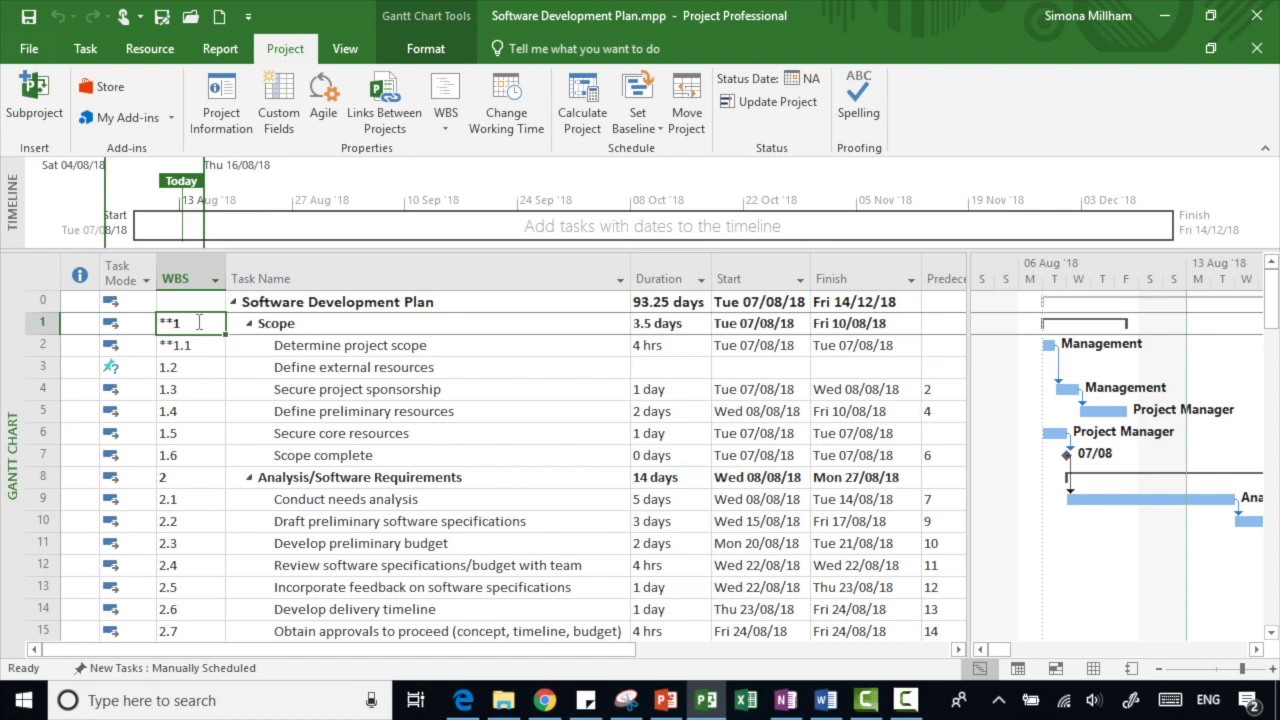
Enter WBS code SCP for Scope and REQ for Analysis/Software Requirements, giving SCP.1 and REQ.1
type("S")
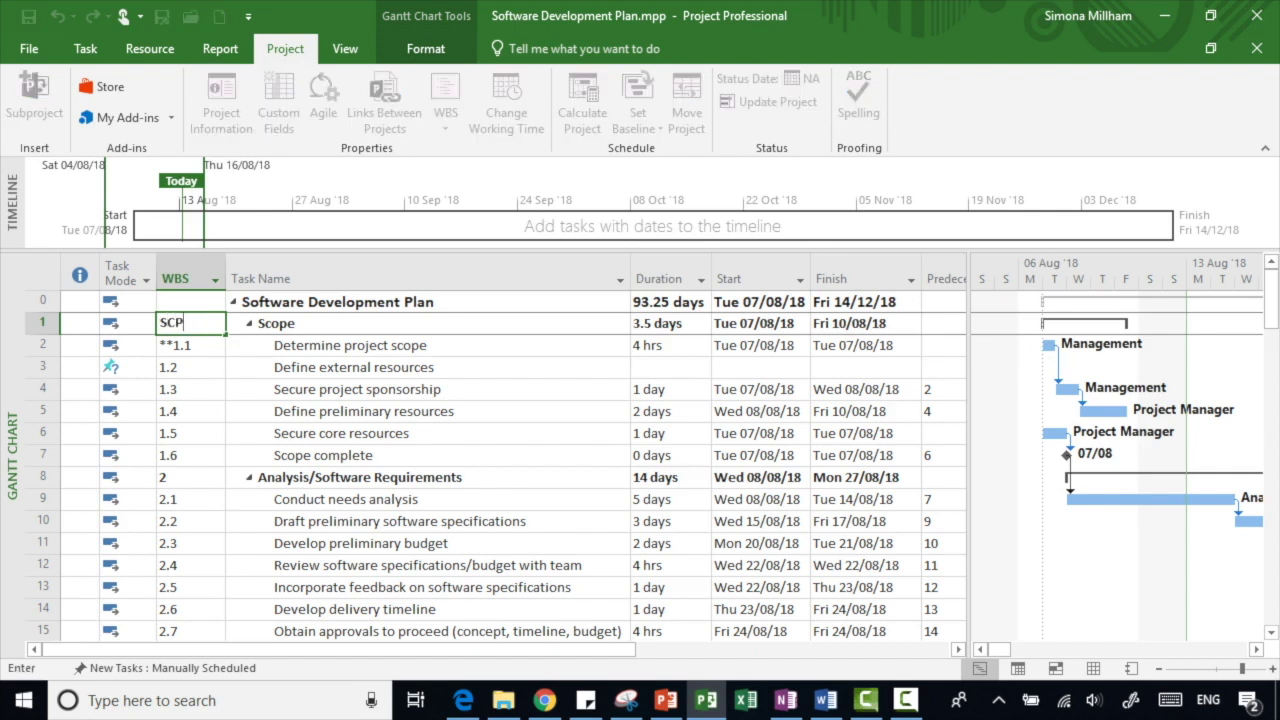
type("CP")
key("Return")
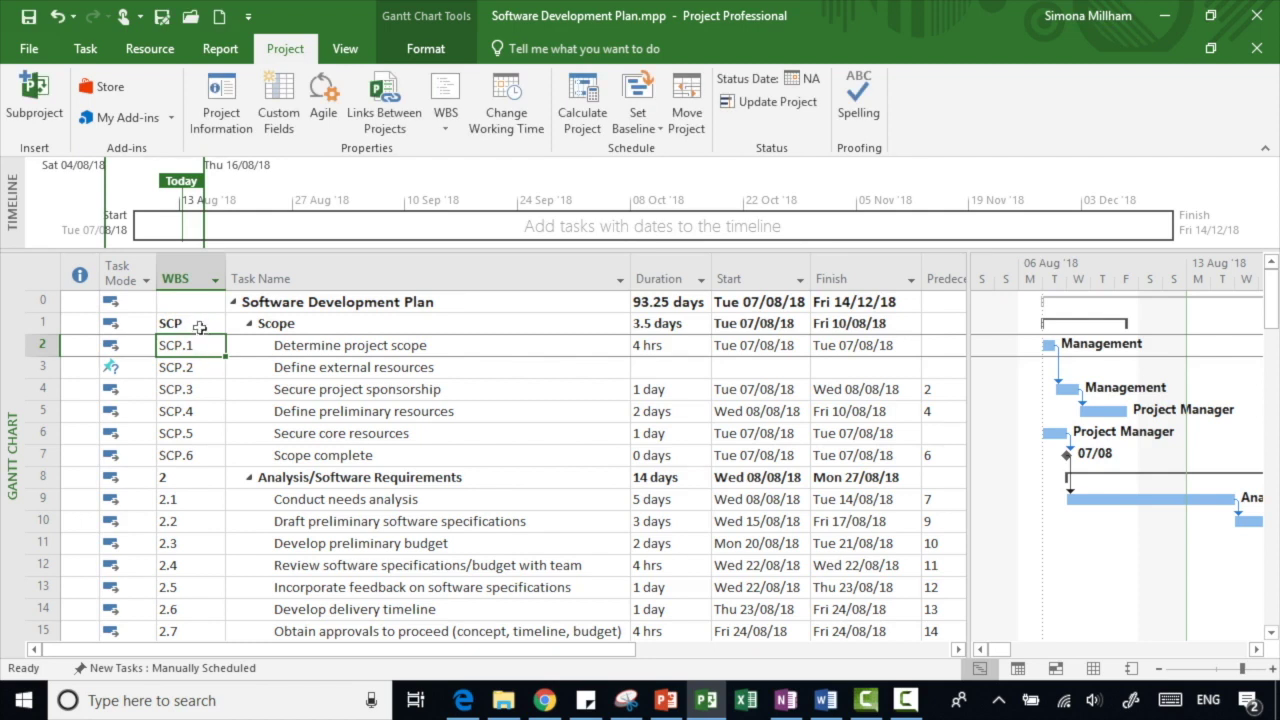
double_click(199, 478)
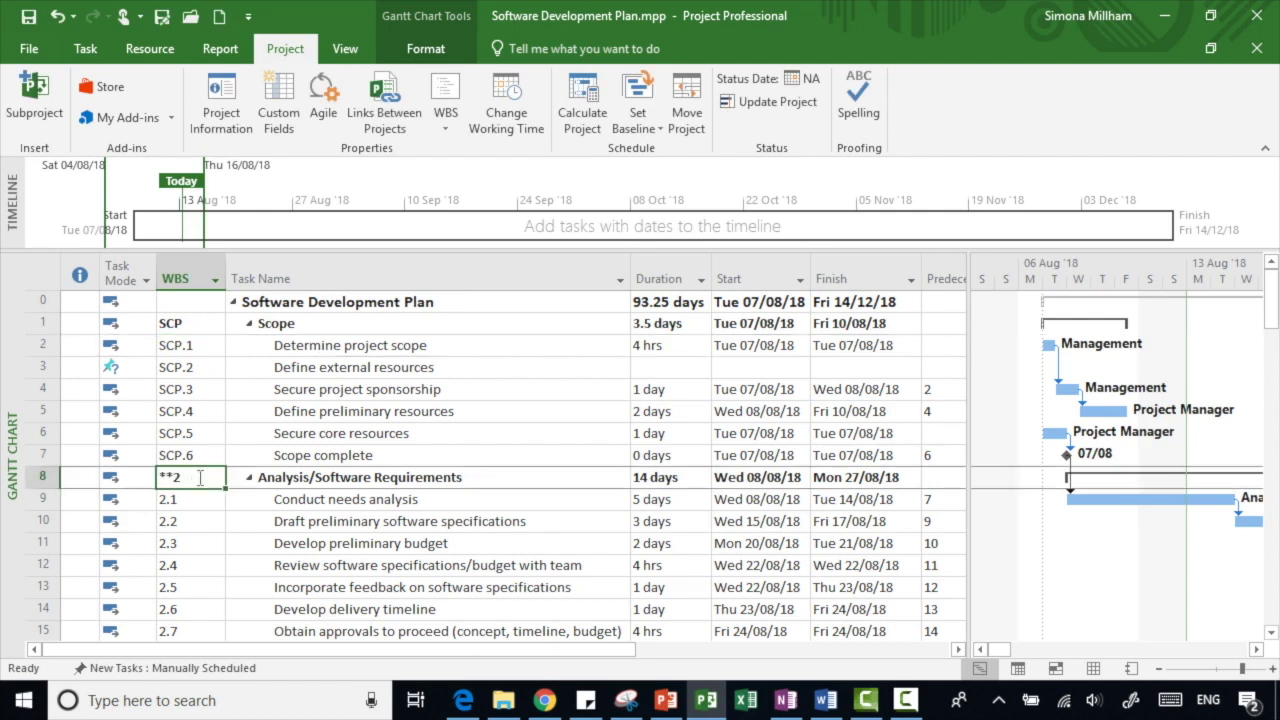
type("RE")
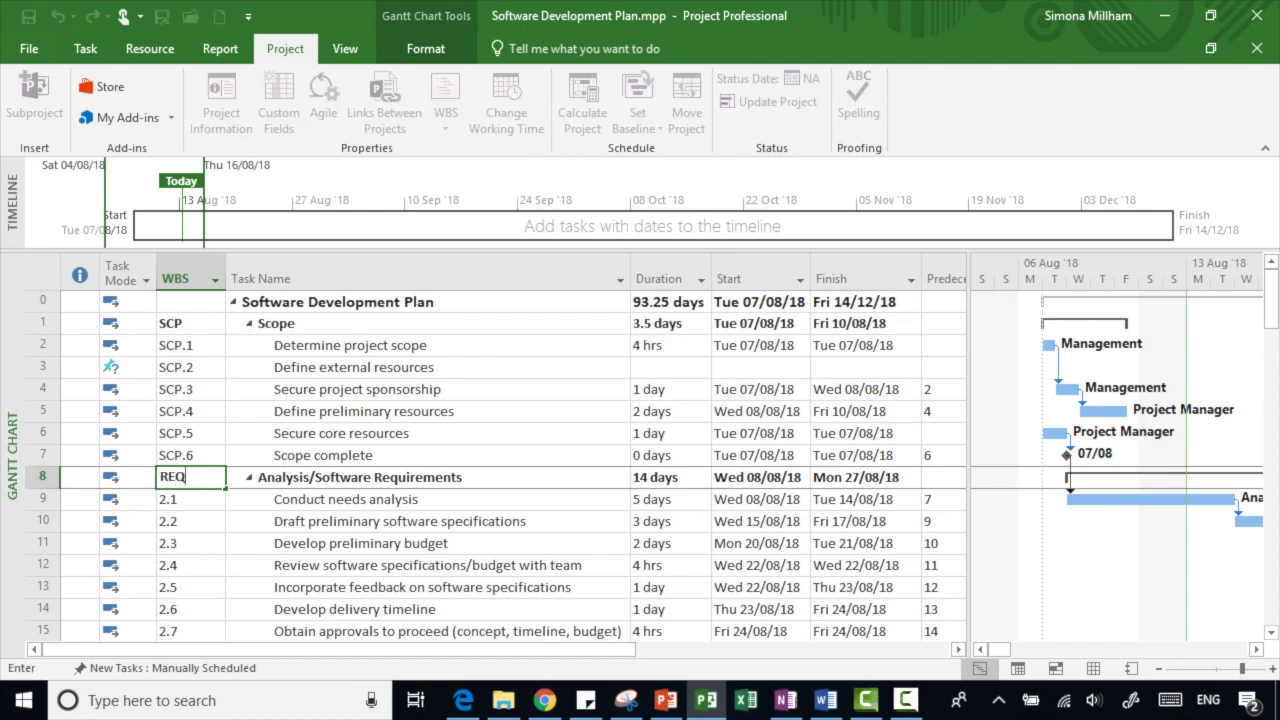
type("Q")
key("Return")
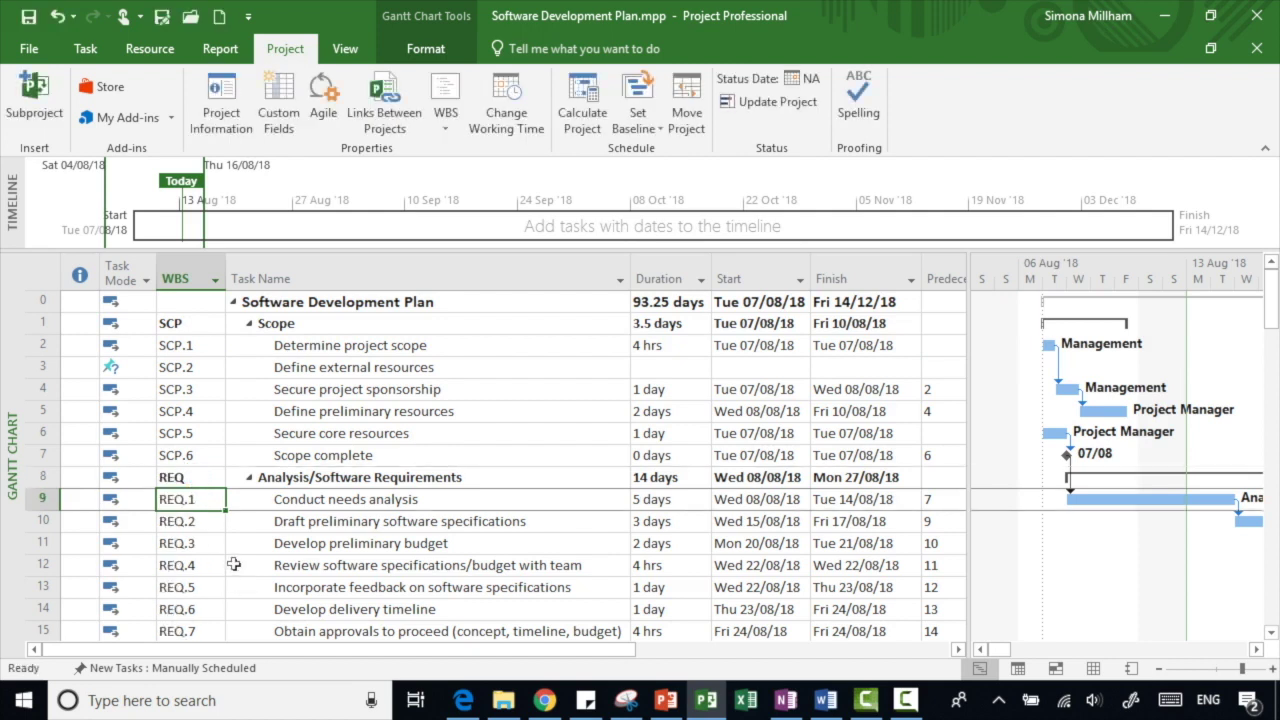
scroll(233, 564, "down", 2)
Code the Design phase DES after the duplicate REQ is rejected, so its tasks read DES.1, DES.2
left_click(188, 585)
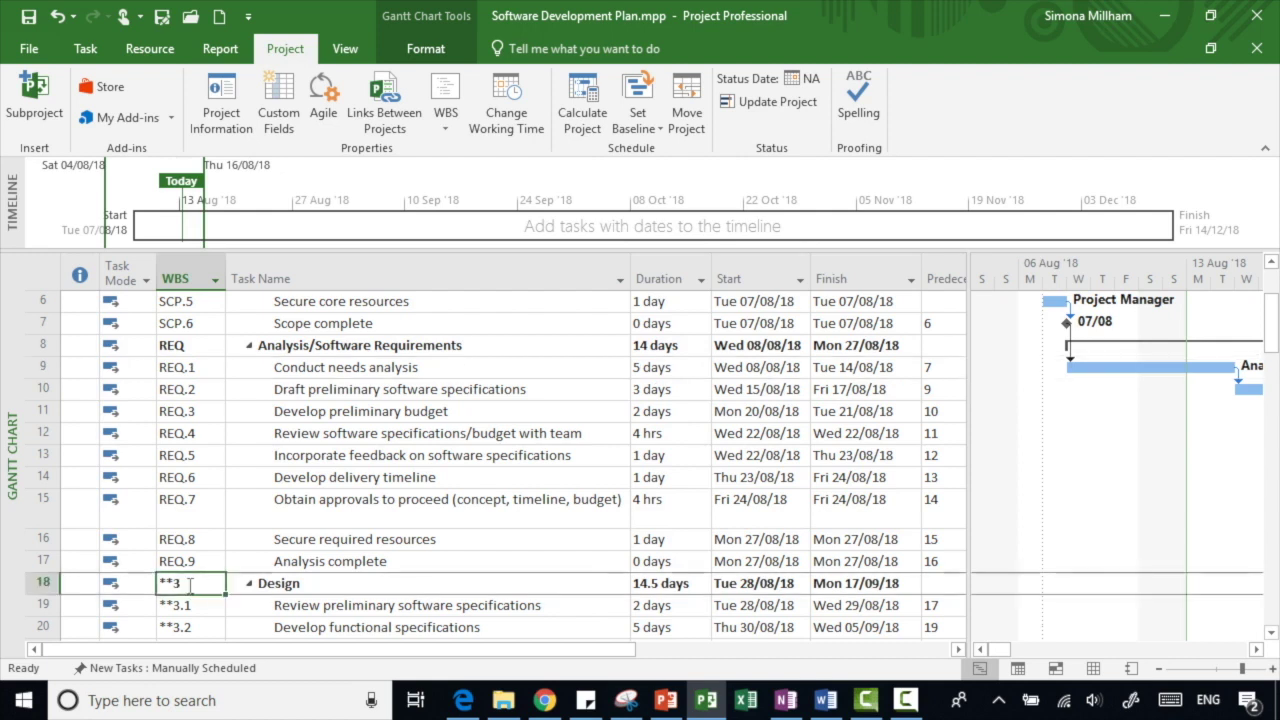
type("REQ")
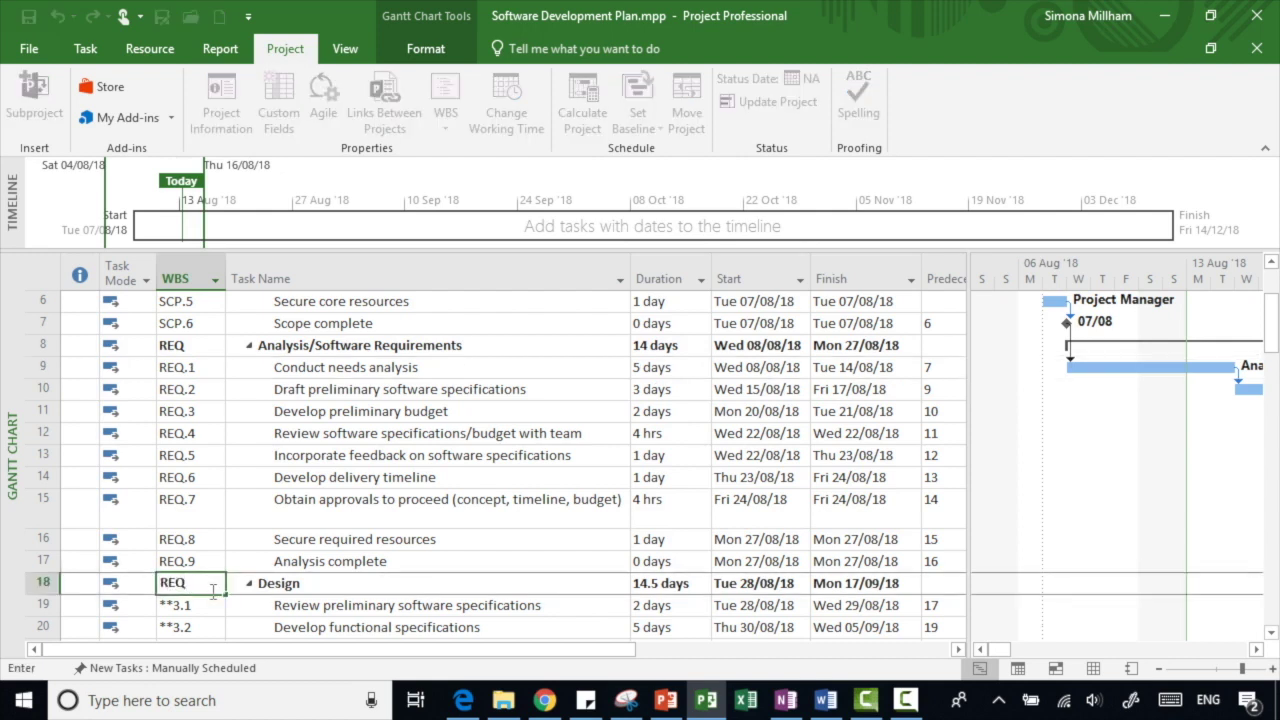
key("Return")
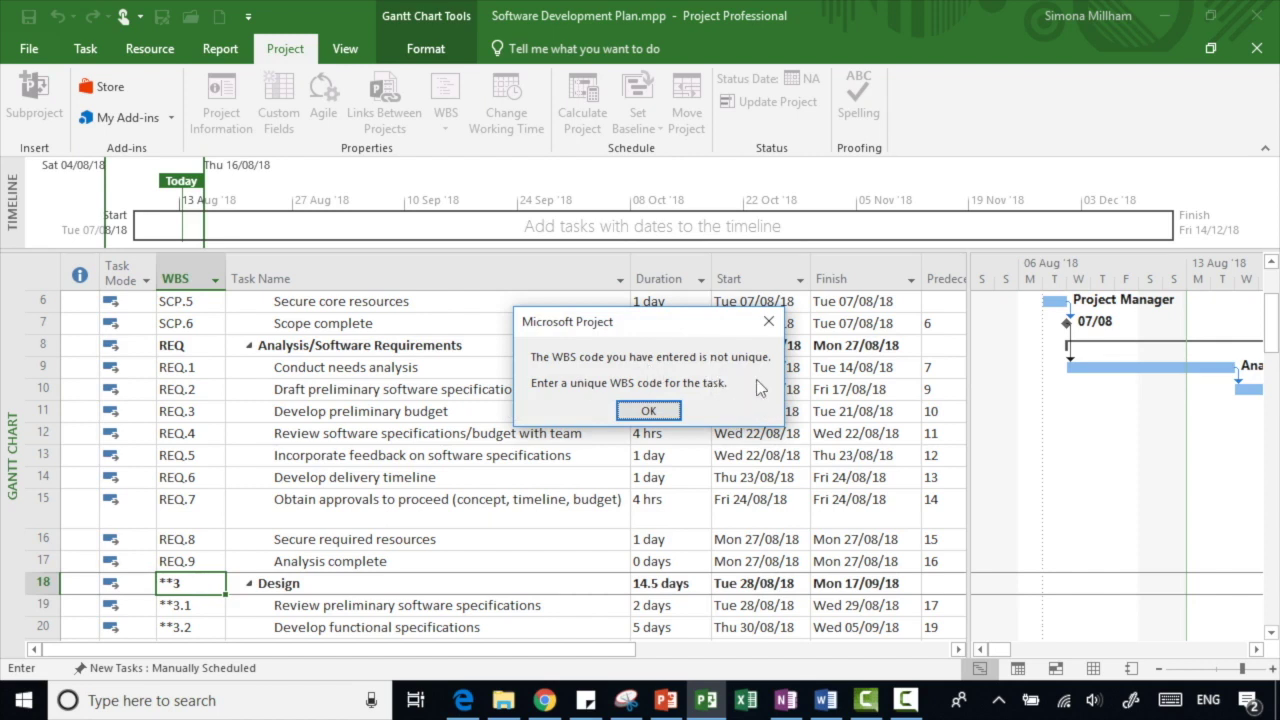
left_click(648, 411)
type("DES")
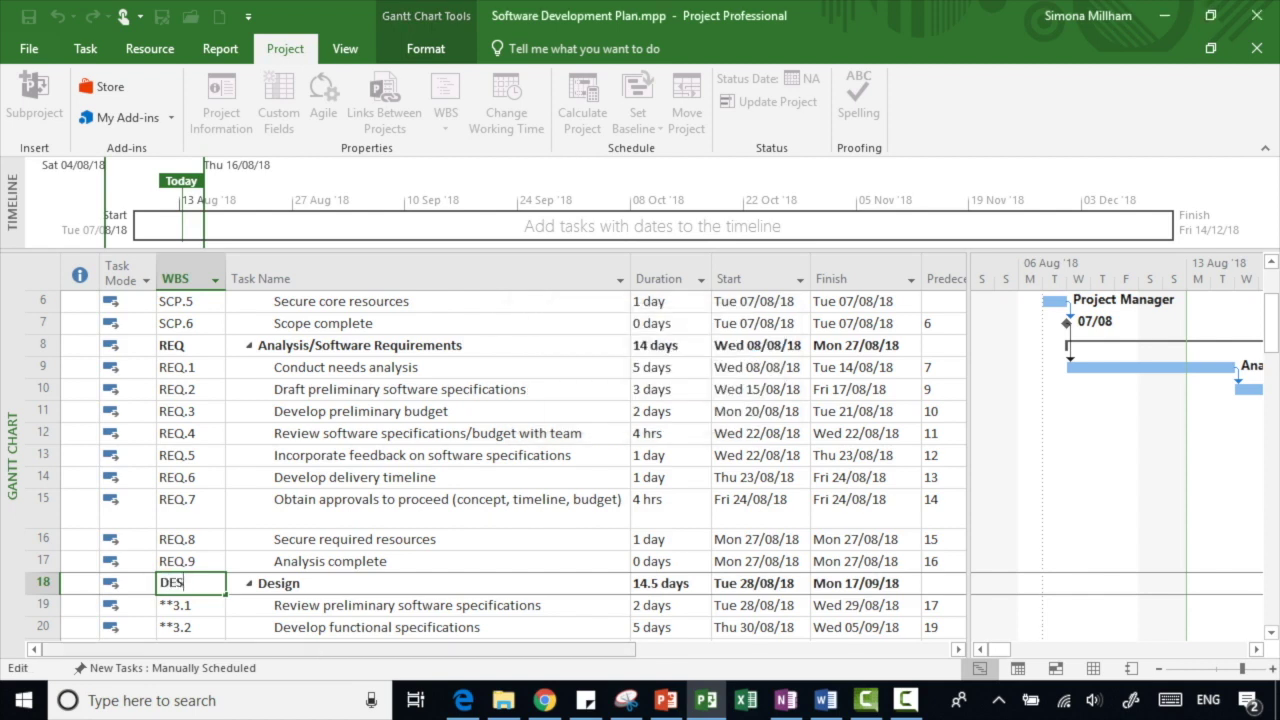
key("Return")
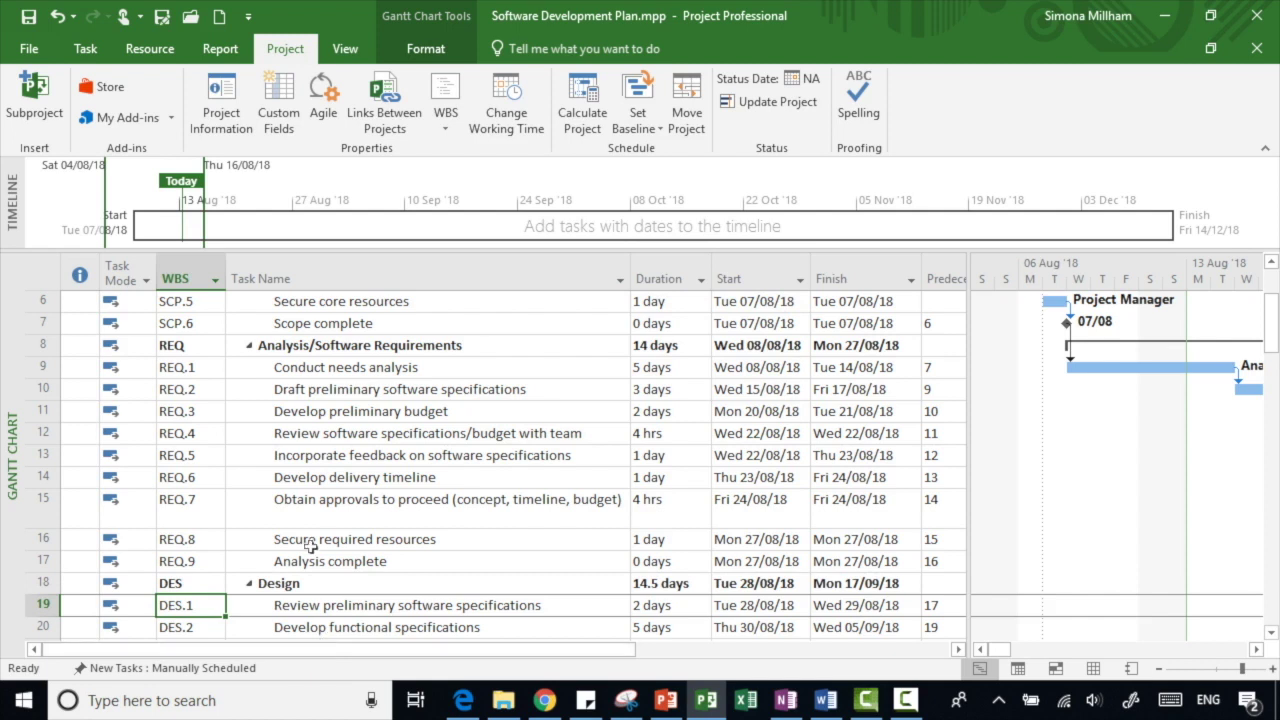
scroll(222, 473, "up", 1)
scroll(222, 473, "up", 2)
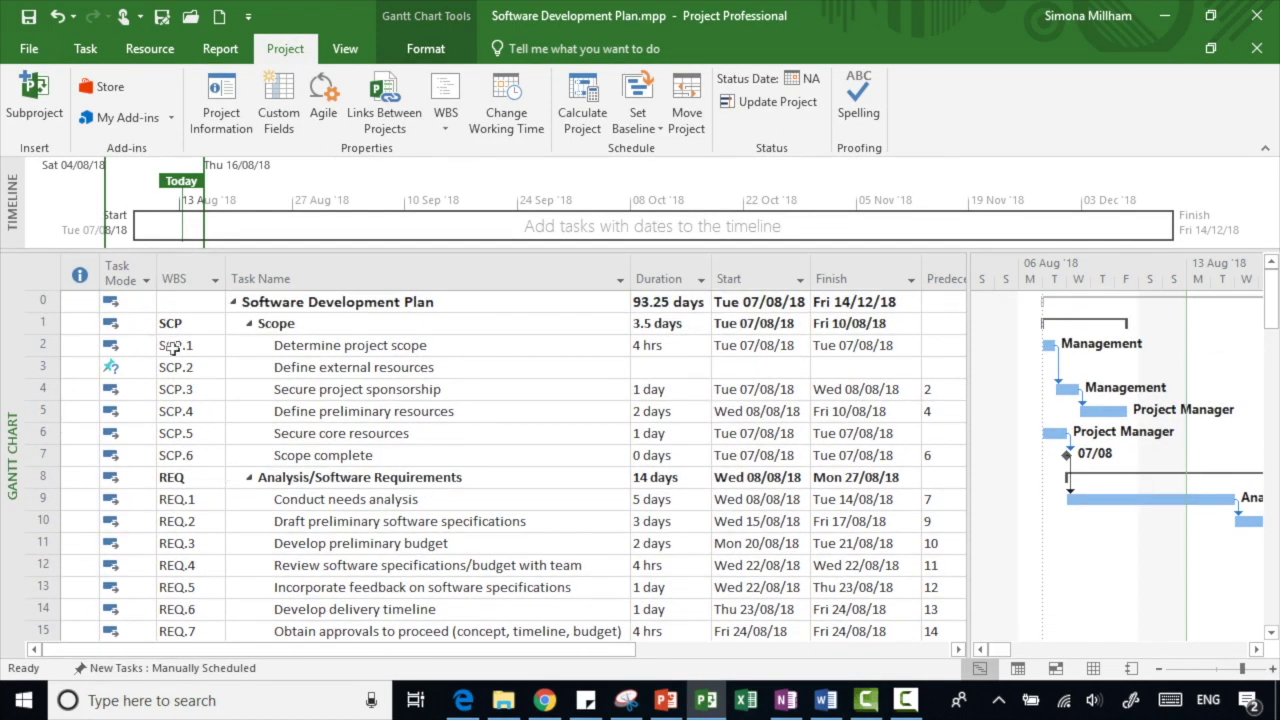